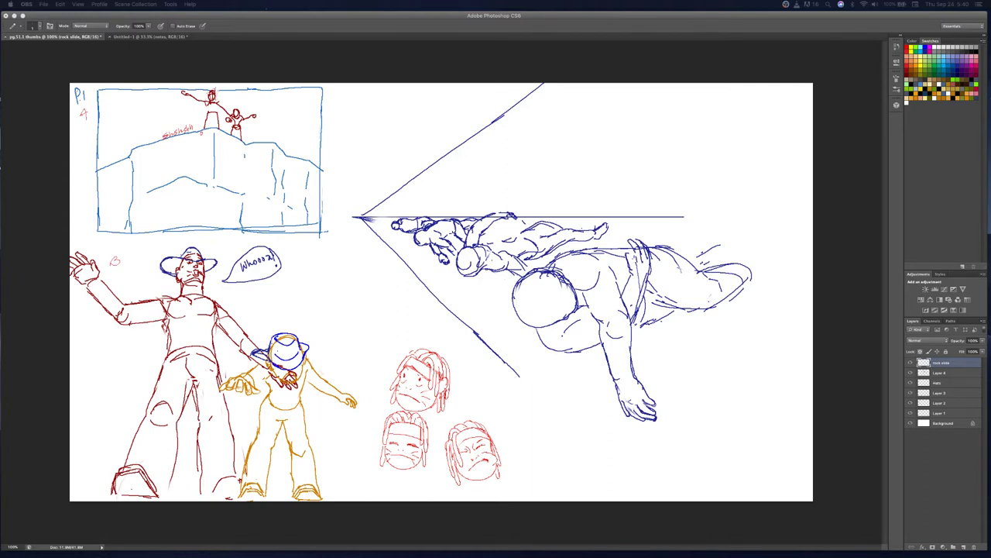
Bring Photoshop CS6 forward to show the thumbnail page with the bordered cliff panel
left_click(342, 14)
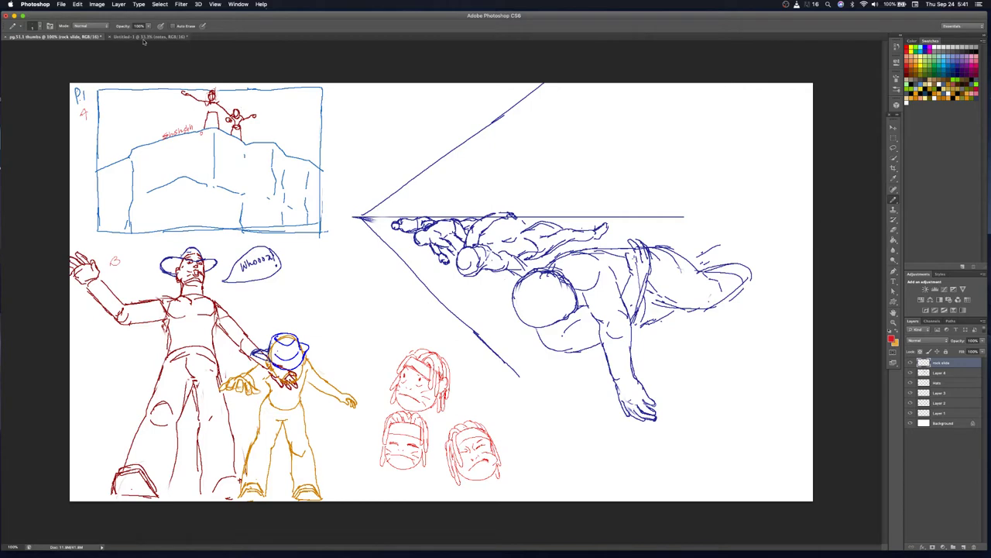
left_click(148, 36)
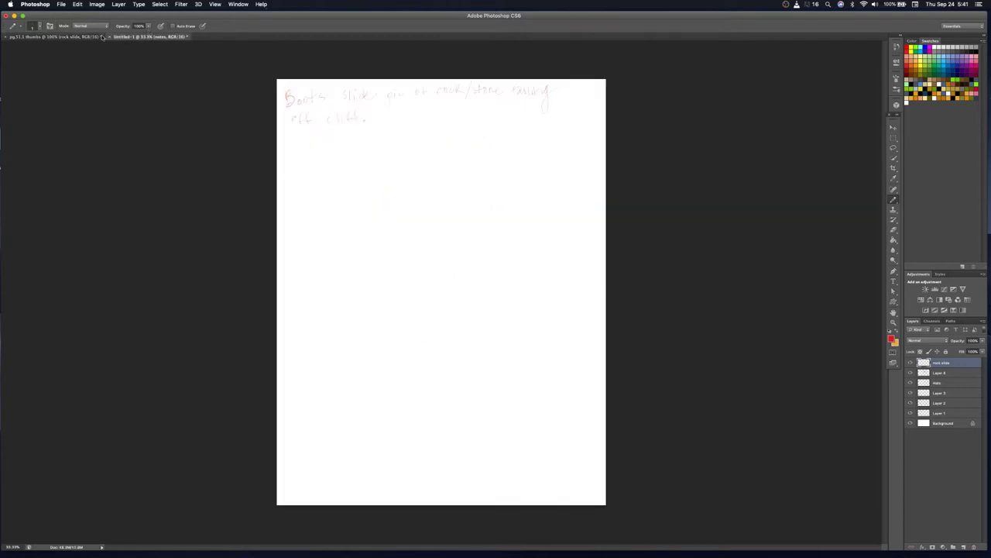
left_click(90, 37)
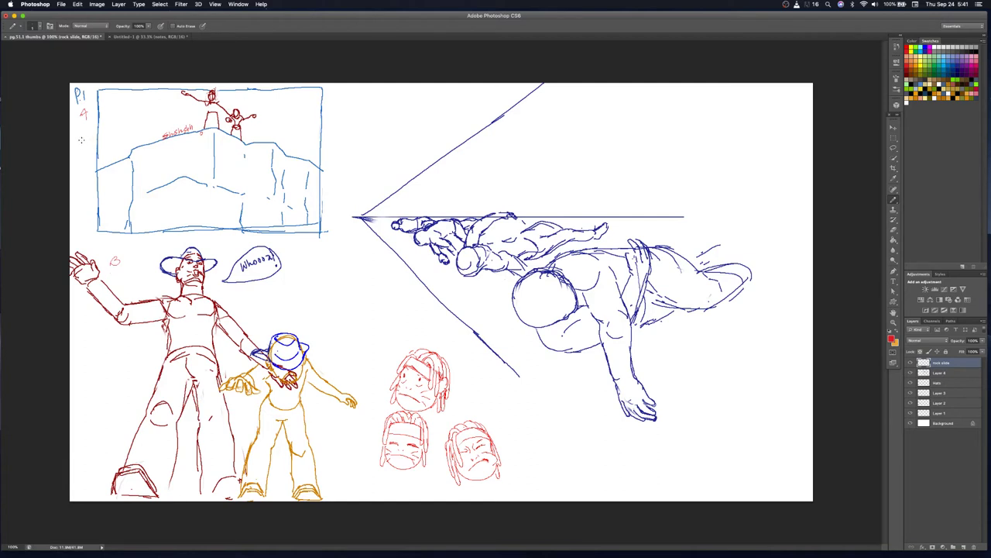
Draw a straight red line across the cliff thumbnail and write small red height notes on the cliff face
left_click_drag(82, 140, 155, 137)
left_click(361, 144, "shift")
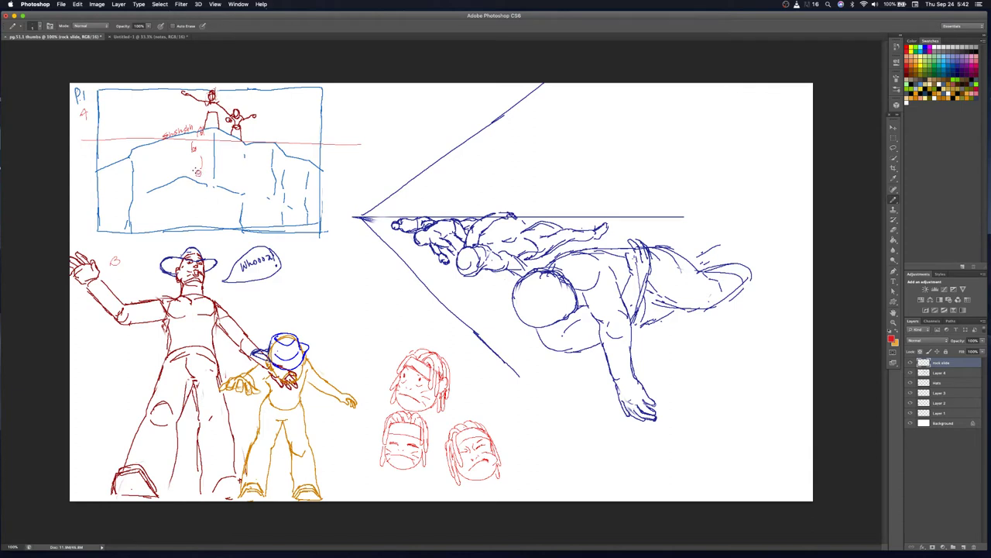
left_click_drag(194, 176, 200, 178)
left_click_drag(198, 157, 197, 169)
left_click_drag(166, 153, 175, 159)
left_click_drag(188, 200, 189, 203)
left_click_drag(206, 201, 215, 202)
left_click(62, 4)
mouse_move(78, 51)
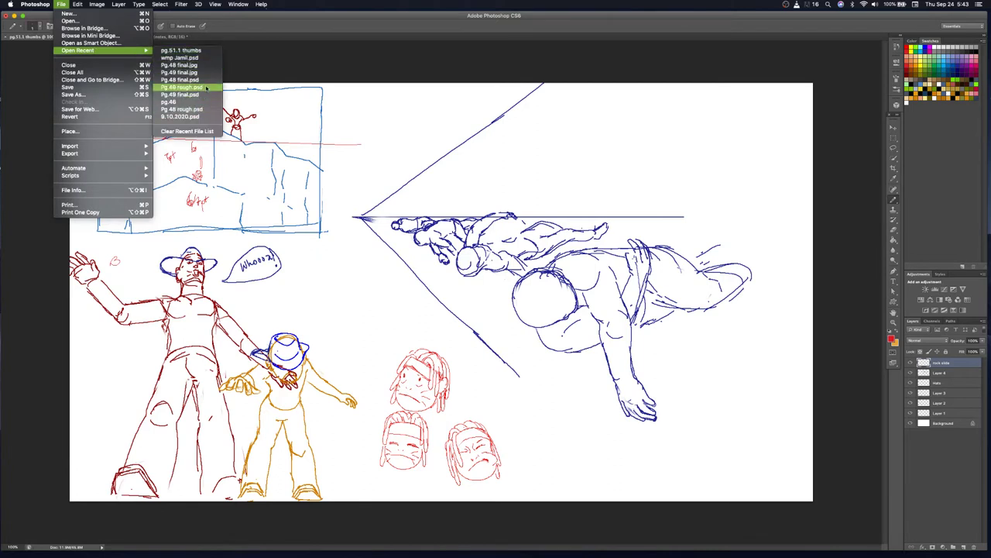
Open Pg 49 rough.psd from the recent files list, then switch to the Untitled-1 notes document
left_click(265, 21)
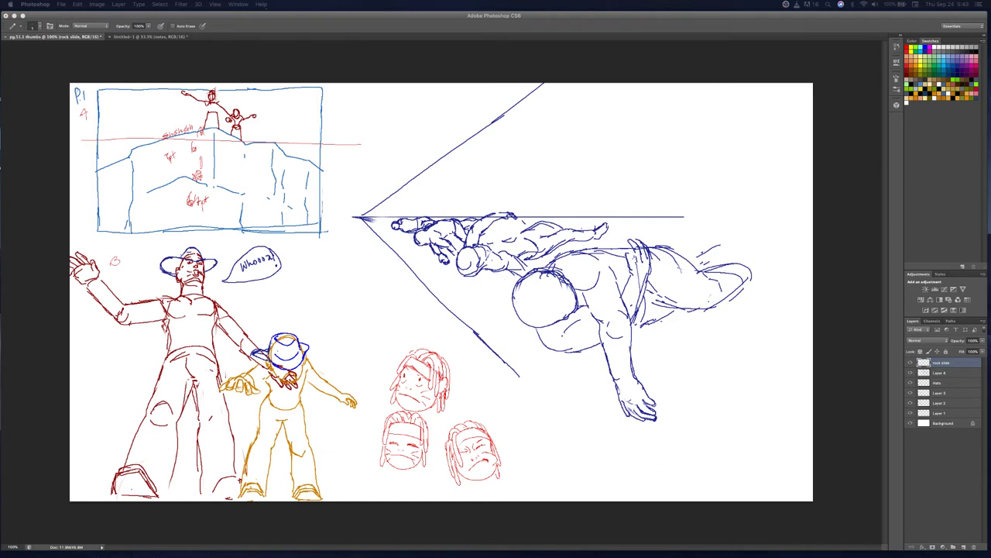
left_click(304, 28)
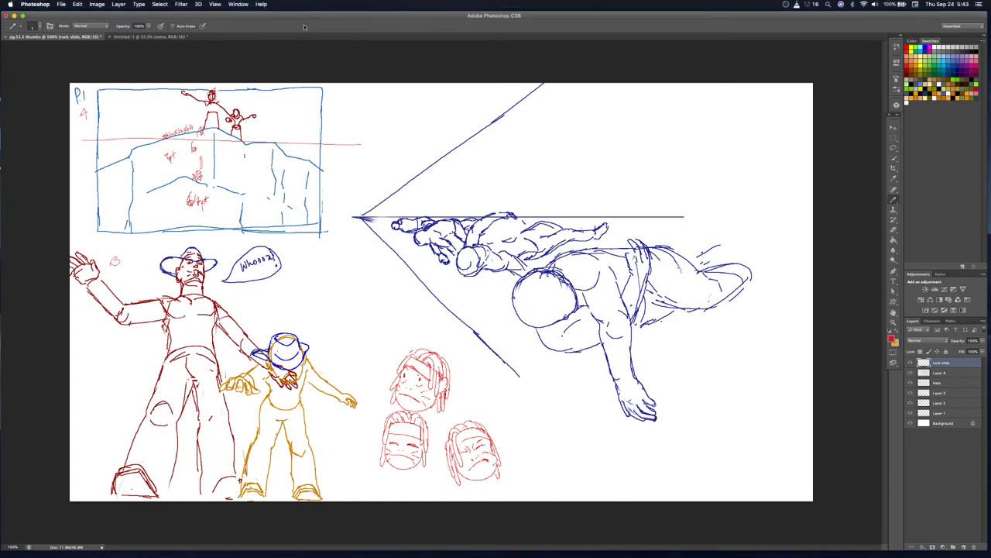
left_click(61, 4)
mouse_move(78, 50)
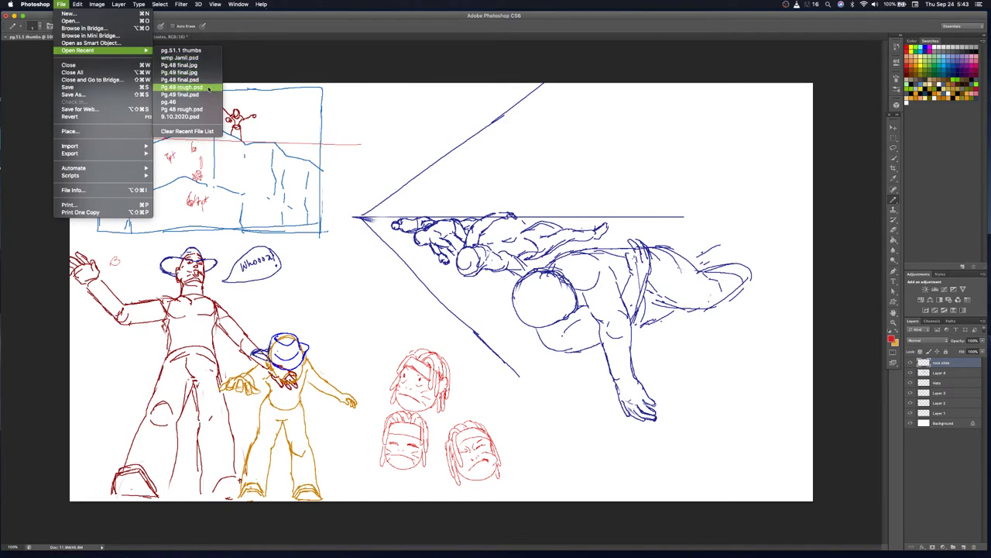
left_click(208, 89)
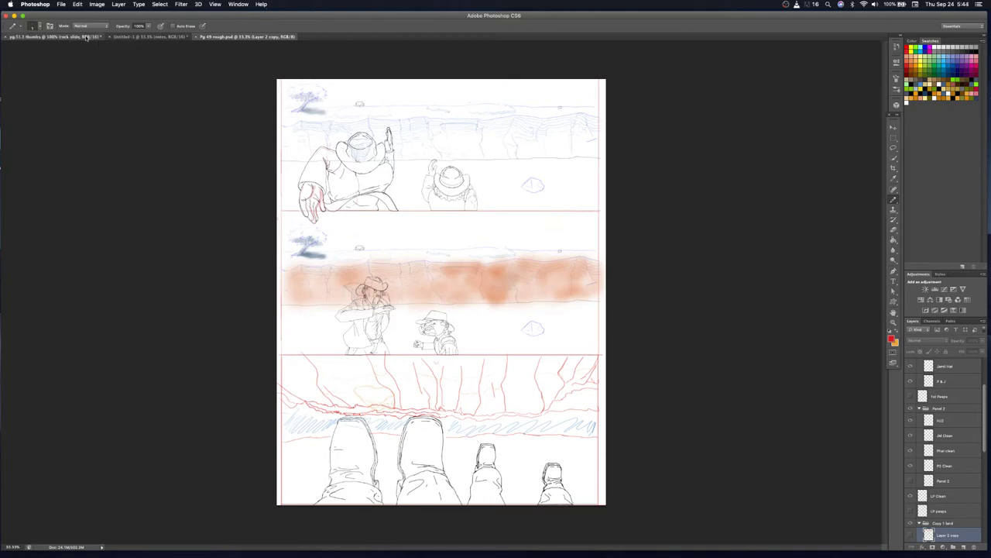
left_click(87, 37)
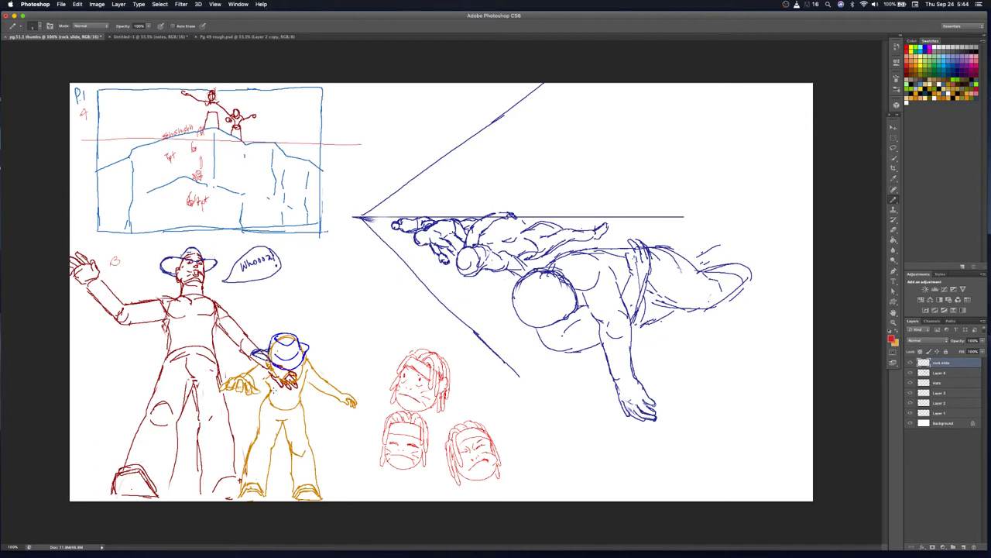
left_click(170, 37)
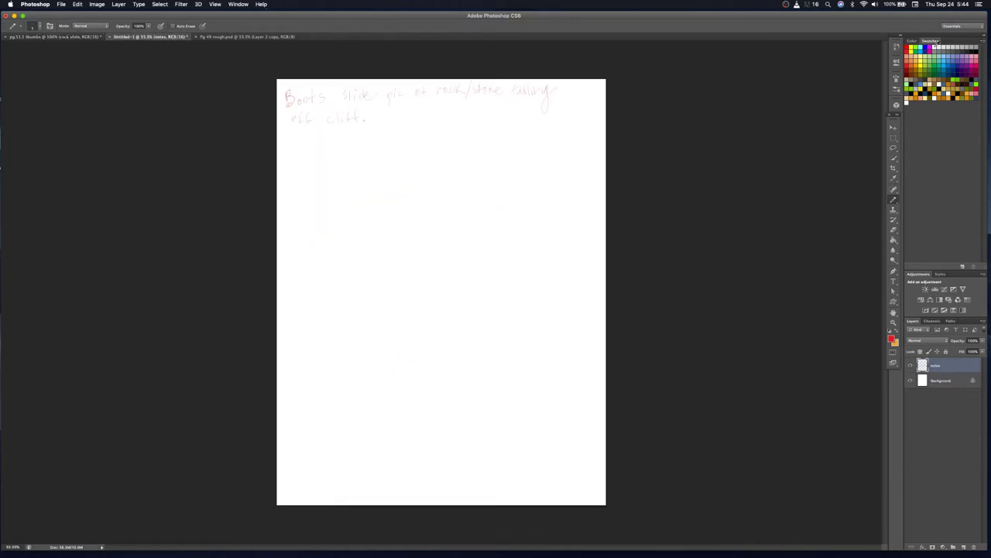
Switch to black and draw the top and left edges of a panel box near the top left
left_click(977, 48)
left_click_drag(285, 135, 441, 134)
left_click_drag(284, 137, 282, 218)
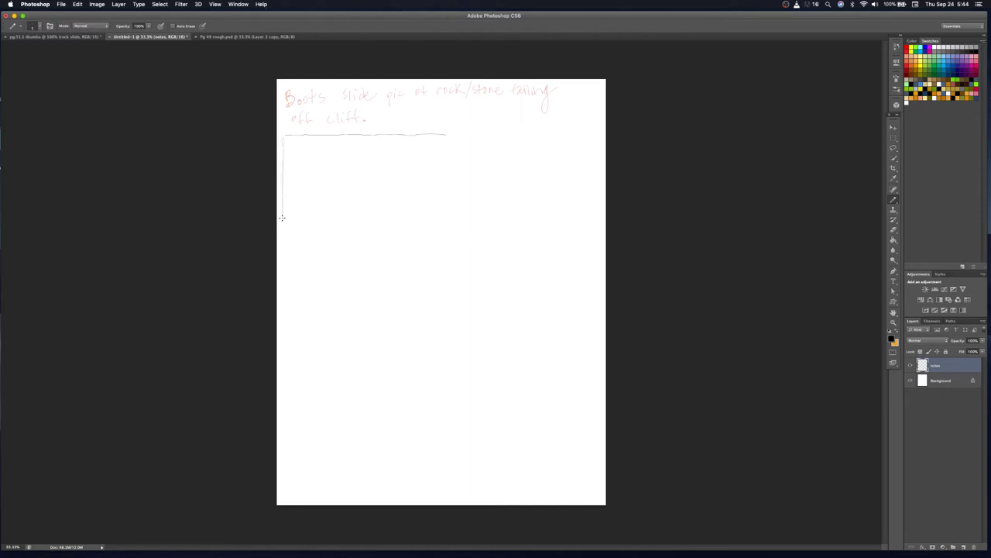
left_click(13, 546)
type("1")
key("Return")
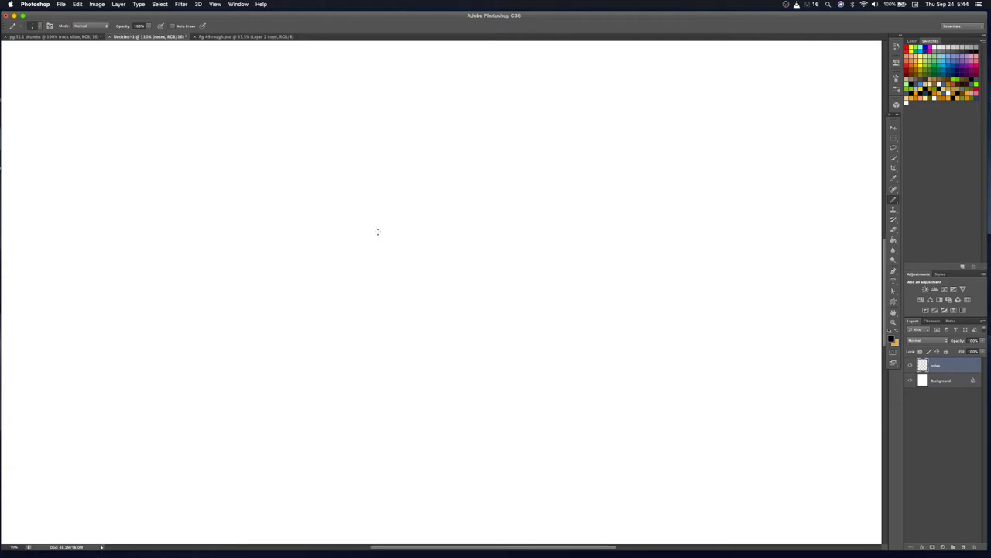
Zoom out and draw the right and bottom edges to close the rectangular panel border
key("super+0")
key("super+minus")
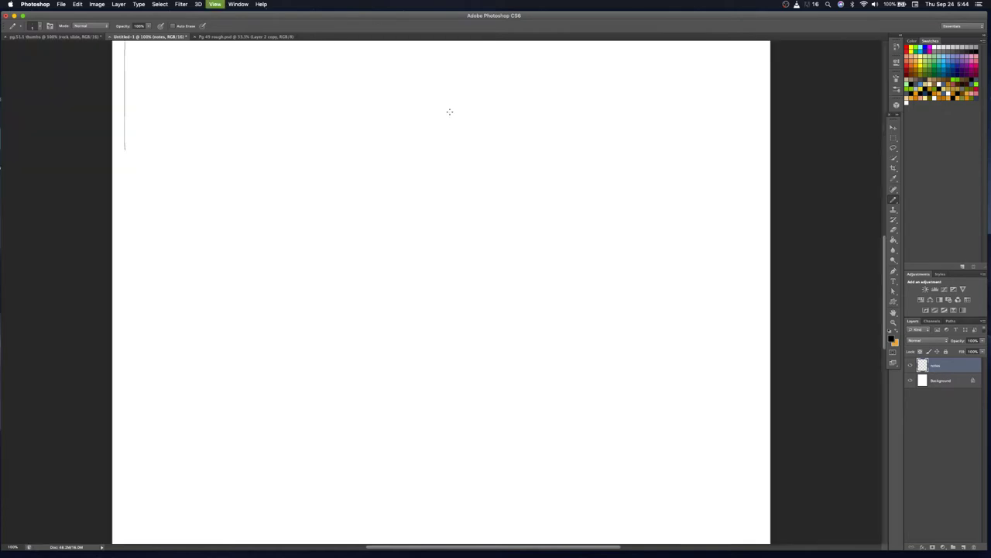
key("super+minus")
key("super+minus")
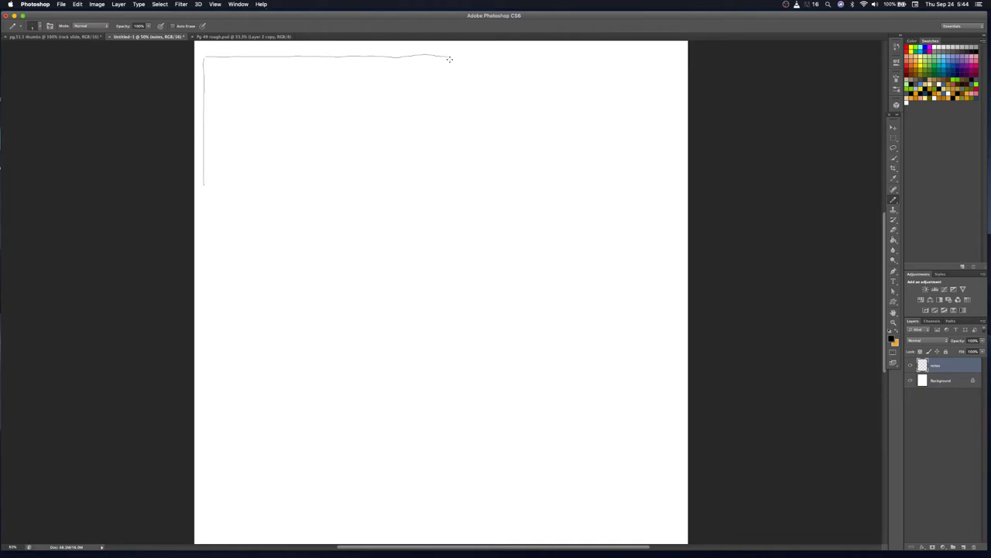
left_click_drag(448, 62, 449, 188)
mouse_move(204, 175)
left_mouse_down()
mouse_move(204, 201)
mouse_move(450, 211)
left_mouse_up()
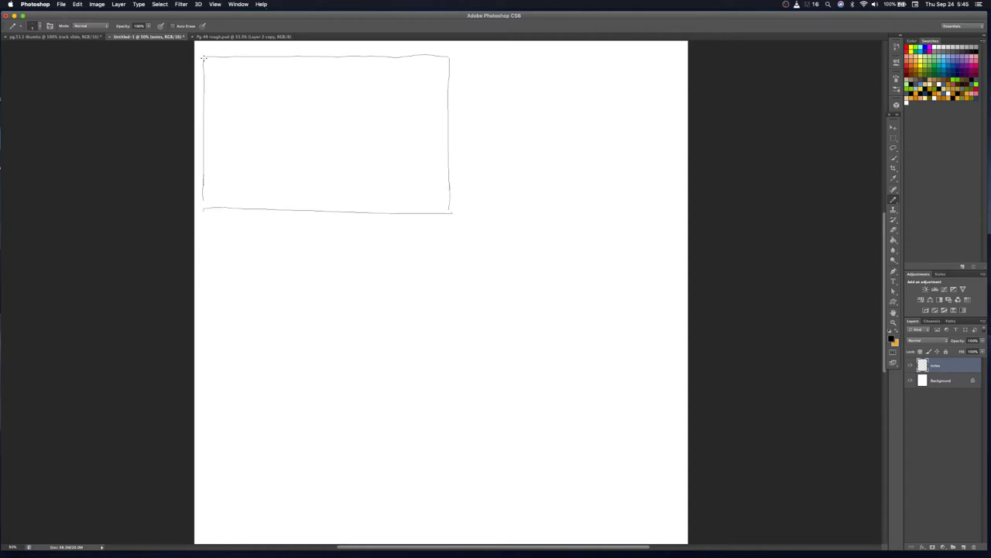
left_click(241, 5)
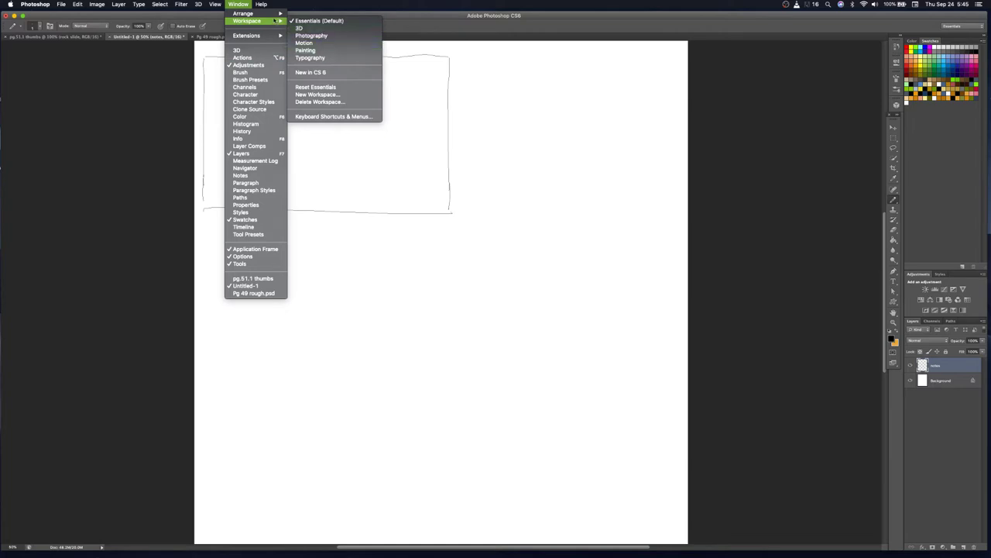
mouse_move(243, 13)
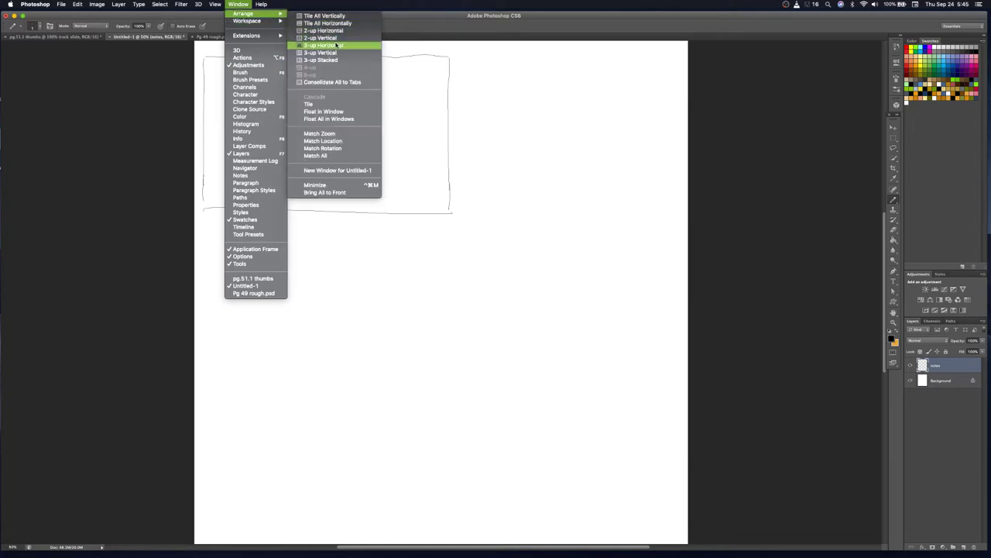
Rearrange the documents so the thumbnail sketch page and Untitled-1 notes page sit side by side
left_click(338, 38)
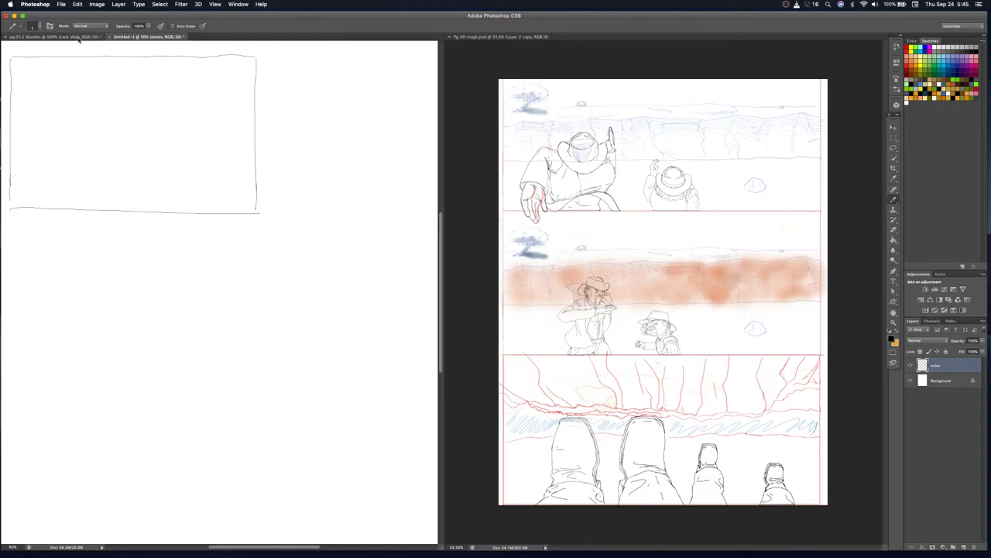
left_click(54, 36)
left_click(130, 36)
left_click_drag(112, 37, 184, 23)
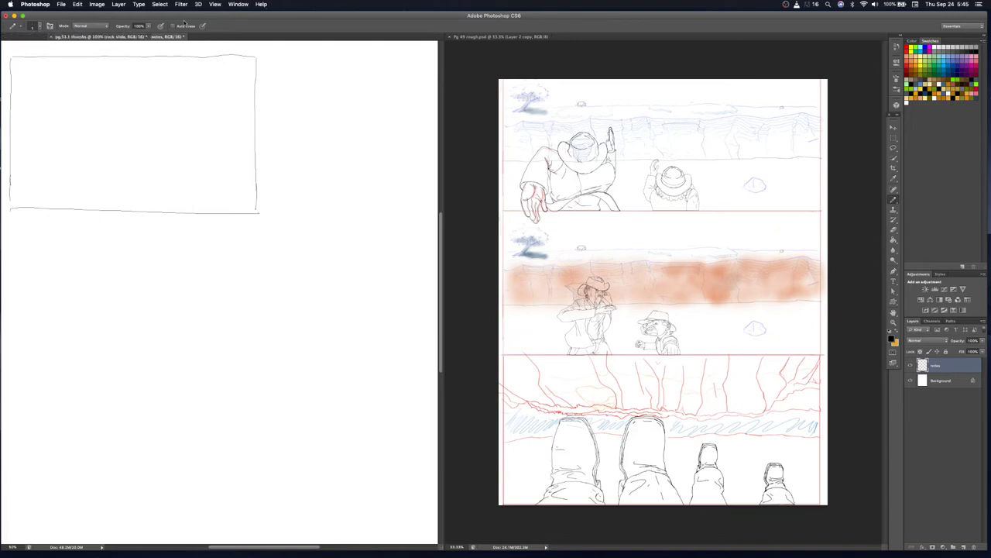
left_click_drag(264, 23, 545, 54)
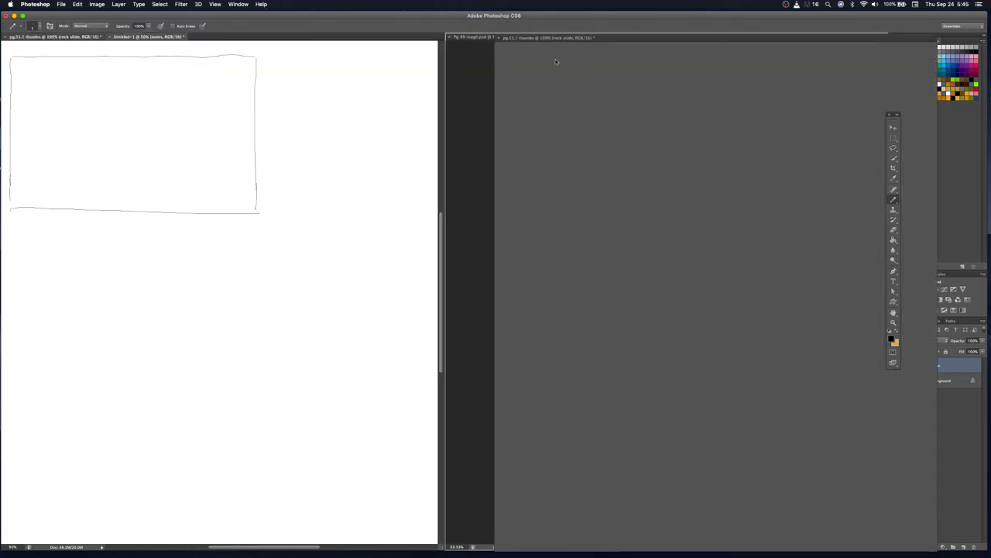
mouse_move(545, 54)
left_mouse_down()
mouse_move(574, 56)
mouse_move(577, 39)
left_mouse_up()
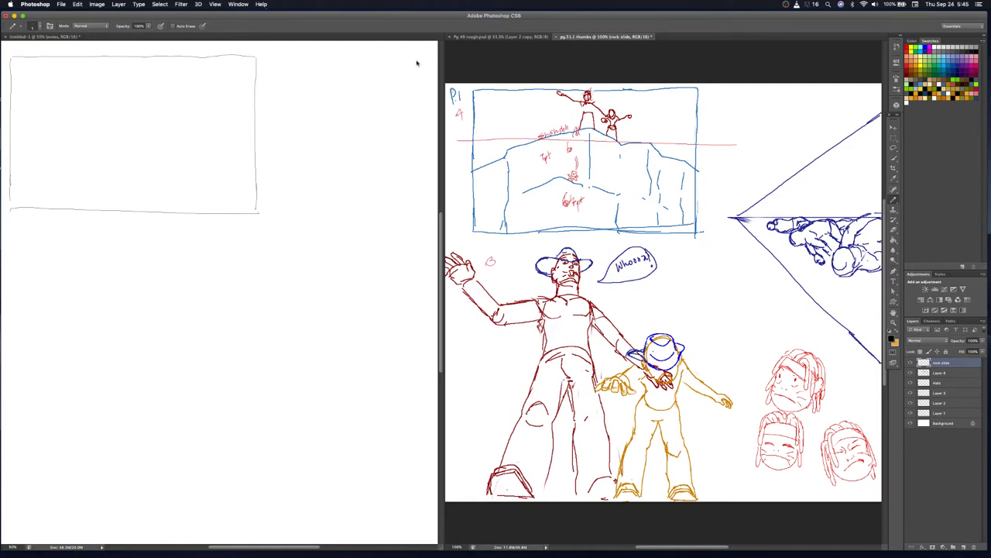
mouse_move(593, 37)
left_mouse_down()
mouse_move(188, 36)
mouse_move(194, 51)
left_mouse_up()
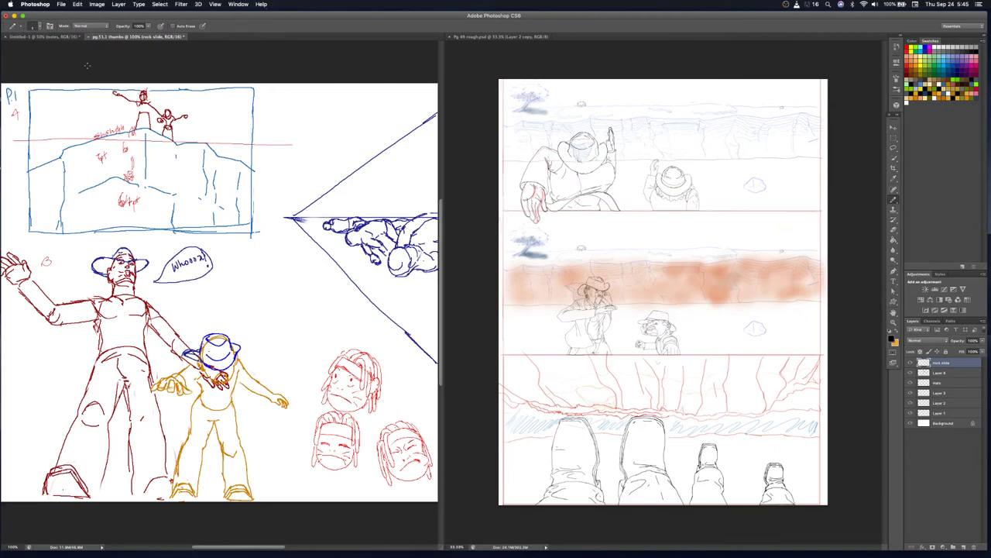
left_click_drag(38, 36, 581, 39)
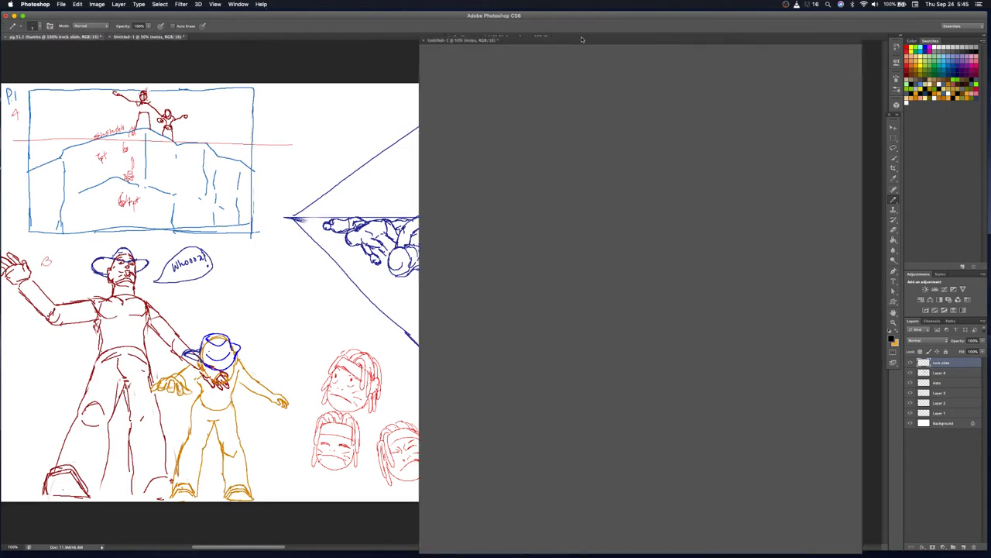
left_click_drag(582, 39, 587, 44)
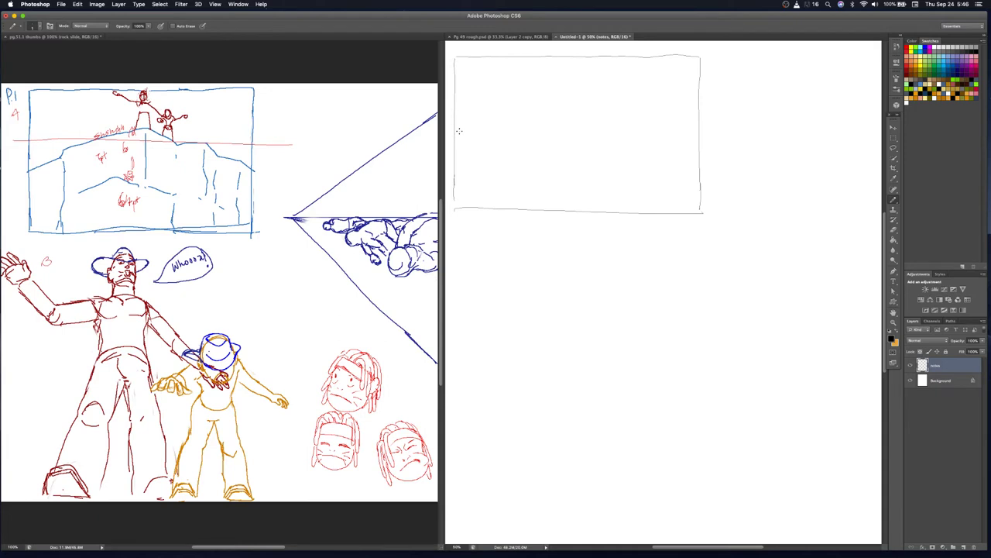
Pencil a corner mark, a top line, a slope and several short horizontal lines inside the rectangle
left_click_drag(448, 57, 455, 50)
left_click_drag(456, 127, 695, 125)
mouse_move(460, 67)
left_mouse_down()
mouse_move(646, 74)
mouse_move(720, 43)
left_mouse_up()
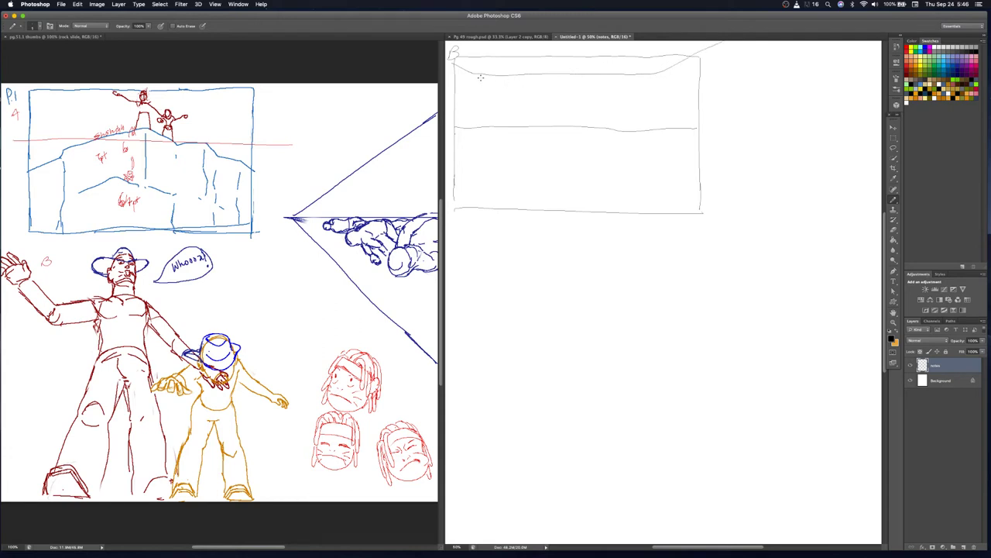
mouse_move(457, 65)
left_mouse_down()
mouse_move(478, 75)
mouse_move(532, 70)
mouse_move(532, 78)
left_mouse_up()
mouse_move(457, 80)
left_mouse_down()
mouse_move(666, 85)
mouse_move(688, 76)
left_mouse_up()
mouse_move(455, 108)
left_mouse_down()
mouse_move(617, 112)
mouse_move(705, 100)
left_mouse_up()
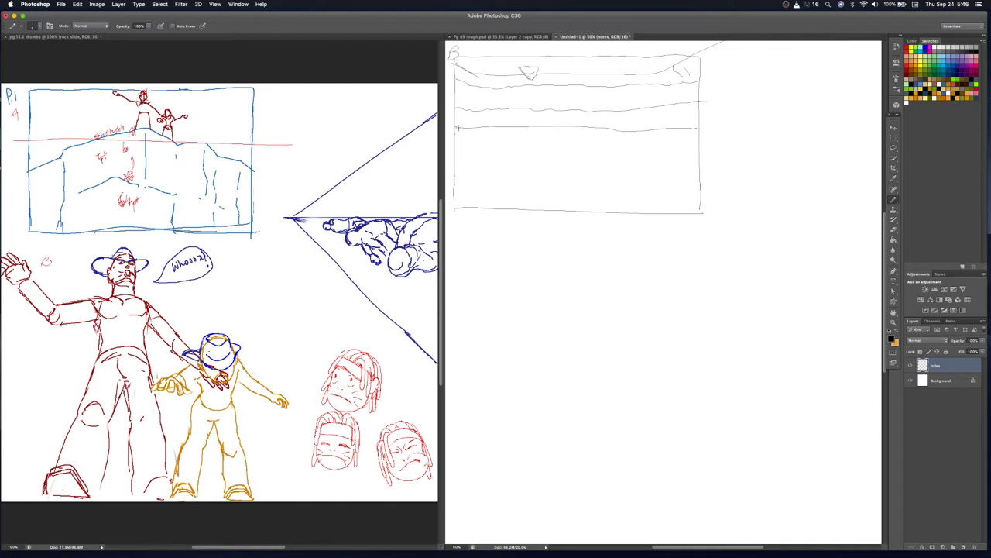
Erase and lighten the faint middle and top sketch lines in the rectangle
left_click_drag(491, 126, 582, 128)
left_click_drag(656, 130, 637, 132)
left_click_drag(507, 78, 495, 72)
left_click_drag(562, 75, 625, 77)
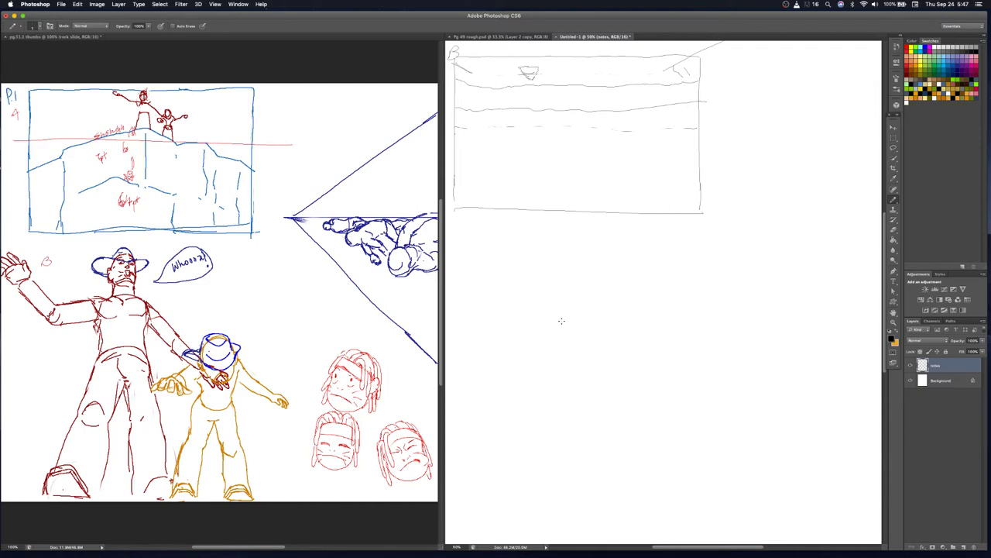
Redraw a top slope, detail the small top shape, and add four wavy horizontal band lines
mouse_move(451, 64)
left_mouse_down()
mouse_move(497, 79)
mouse_move(624, 84)
mouse_move(664, 75)
mouse_move(689, 45)
left_mouse_up()
mouse_move(529, 71)
left_mouse_down()
mouse_move(545, 71)
mouse_move(544, 87)
left_mouse_up()
left_click_drag(528, 77, 542, 84)
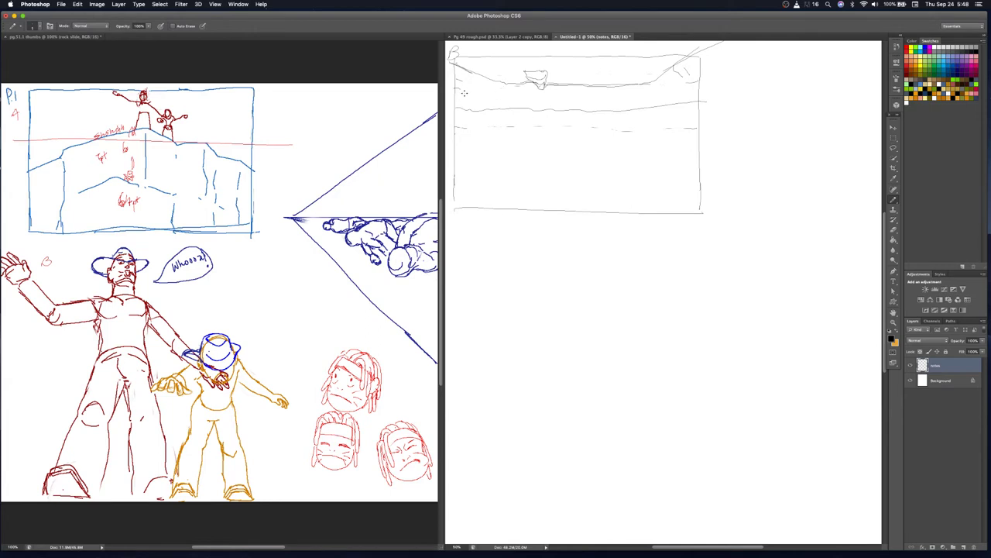
mouse_move(490, 94)
left_mouse_down()
mouse_move(650, 96)
mouse_move(681, 76)
left_mouse_up()
left_click_drag(455, 127, 692, 115)
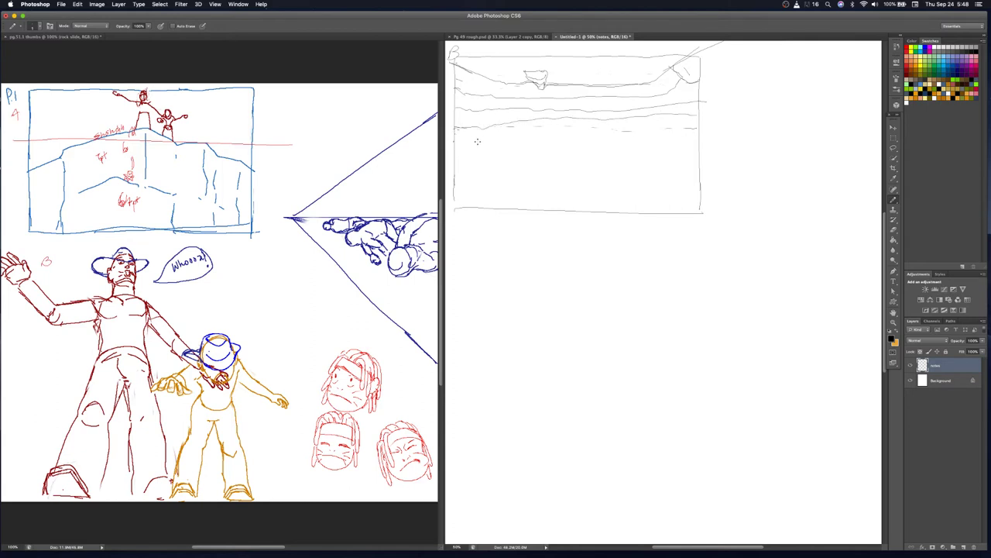
left_click_drag(453, 145, 681, 130)
left_click_drag(465, 155, 709, 142)
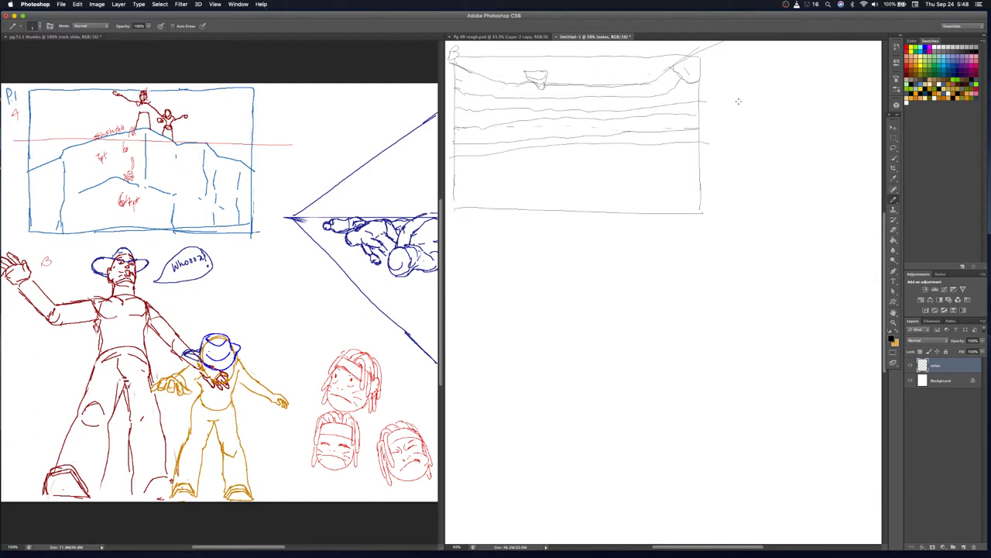
Add a new layer, choose light blue, and lasso the band between two sketch lines
left_click(951, 65)
left_click(963, 546)
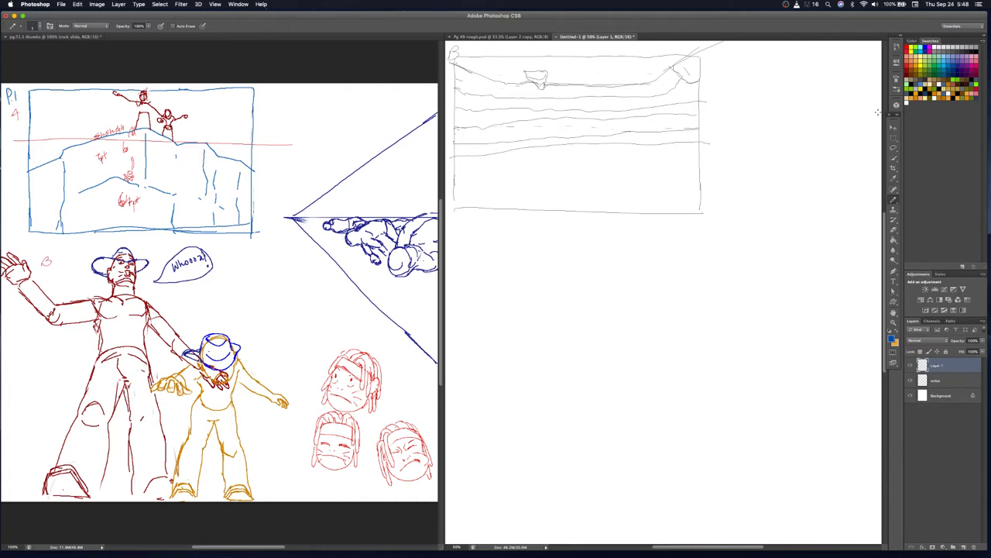
left_click(893, 147)
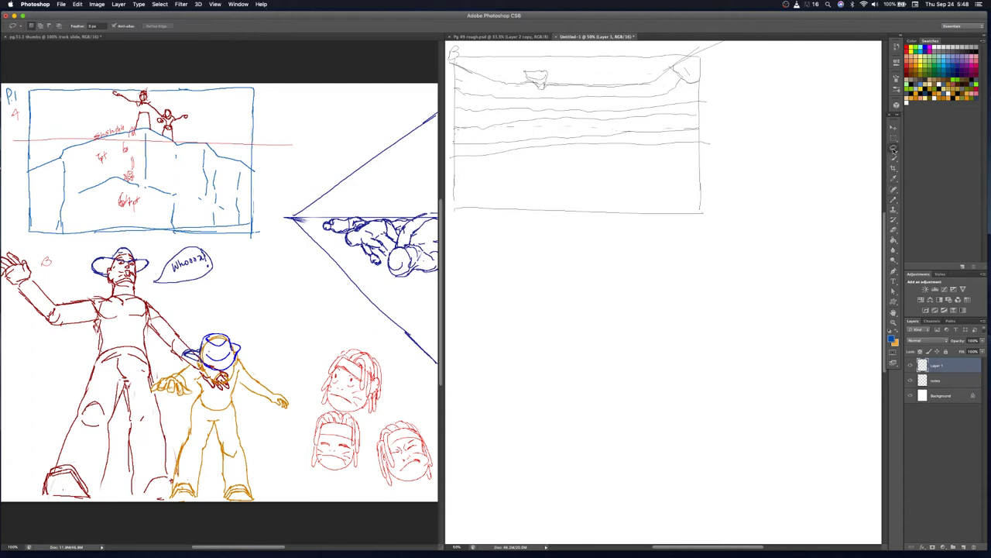
left_click(958, 58)
mouse_move(457, 112)
left_mouse_down()
mouse_move(703, 110)
mouse_move(702, 123)
mouse_move(534, 122)
mouse_move(460, 134)
mouse_move(456, 111)
mouse_move(458, 133)
left_mouse_up()
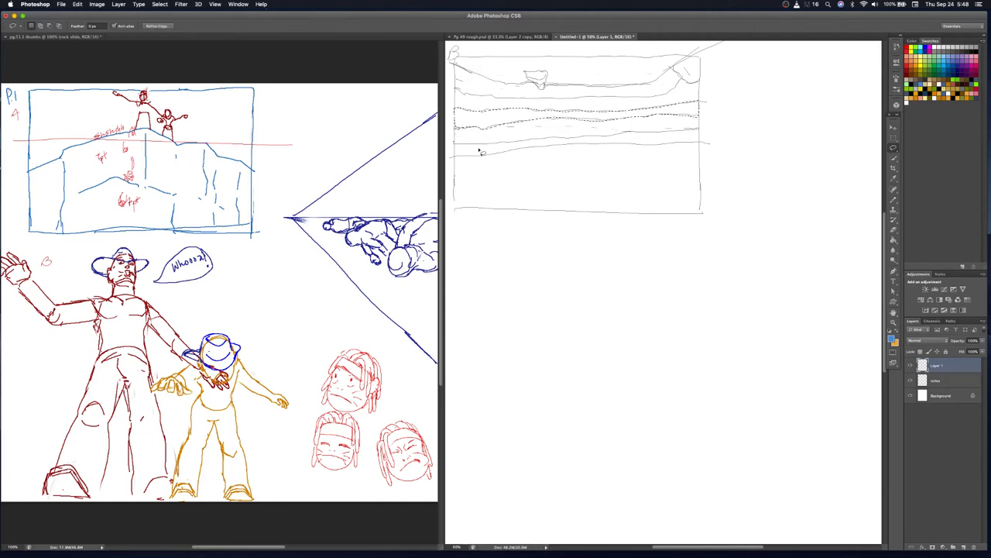
Fill the lassoed band with blue, deselect, and add another empty layer above
key("g")
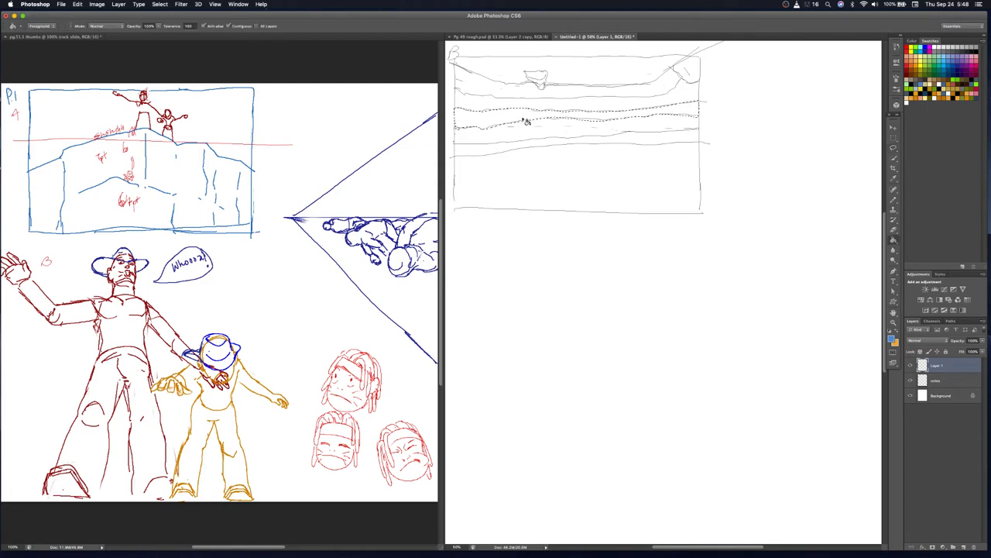
left_click(528, 123)
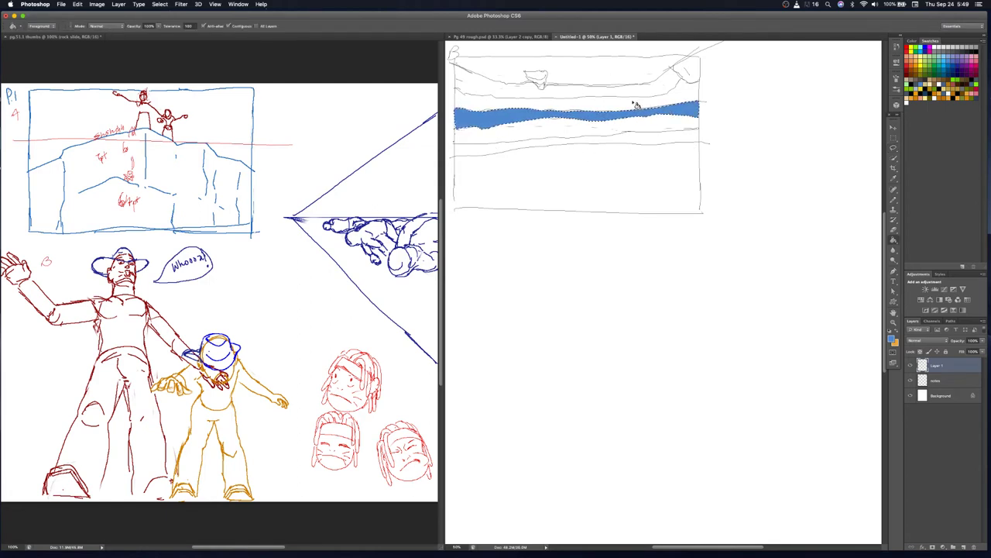
key("l")
key("ctrl+d")
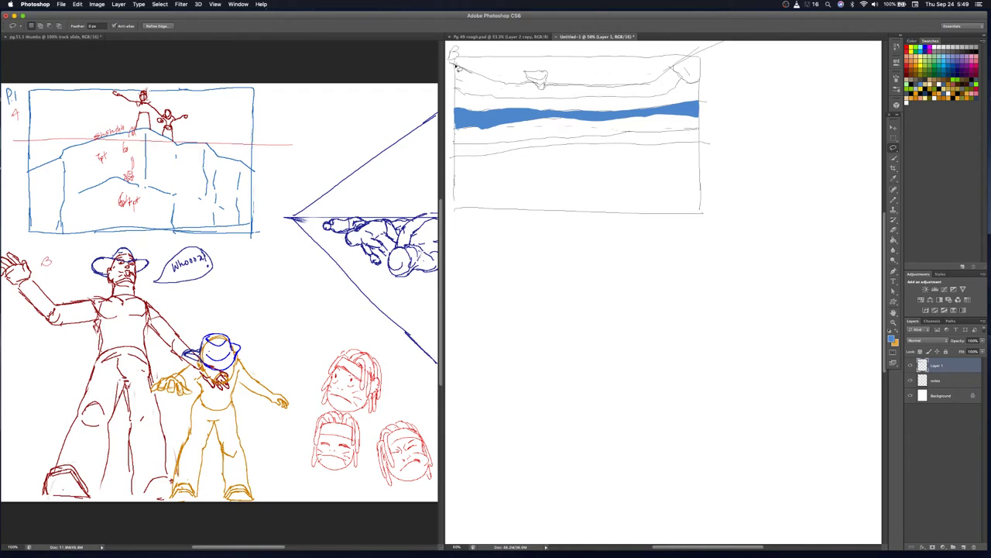
left_click_drag(455, 67, 513, 76)
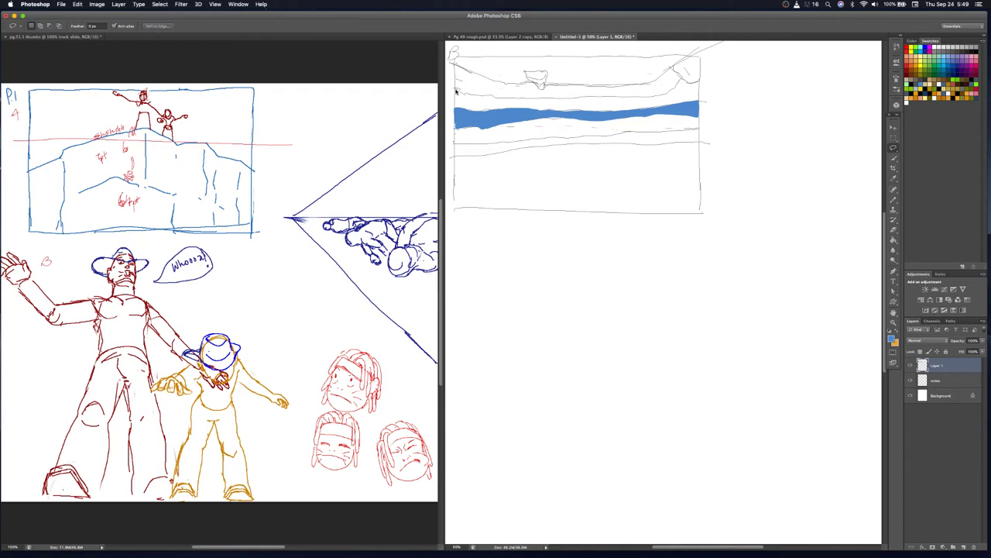
left_click(964, 547)
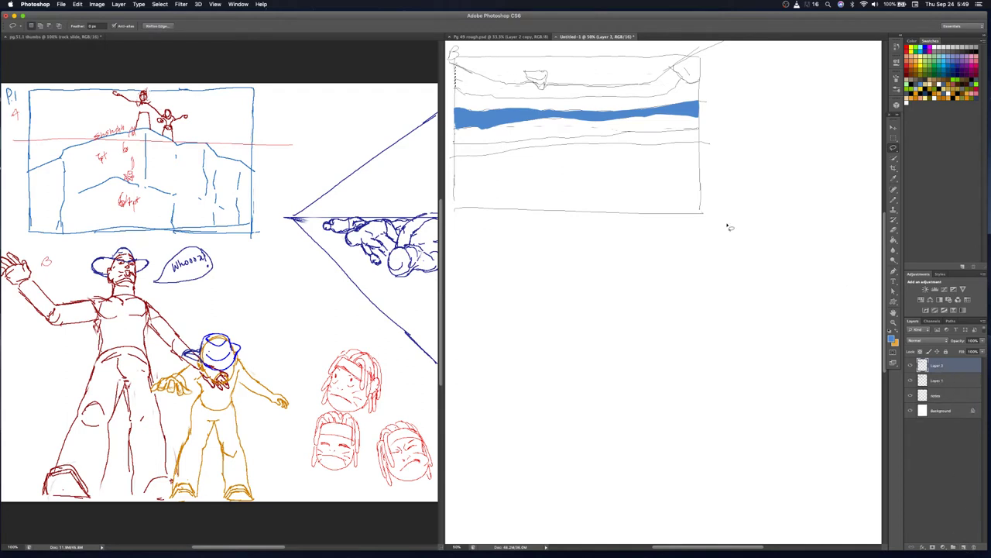
Lasso the top strip above the blue band, fill it with orange on Layer 2, and deselect
mouse_move(457, 68)
left_mouse_down()
mouse_move(487, 99)
mouse_move(670, 98)
mouse_move(683, 82)
mouse_move(669, 71)
mouse_move(604, 90)
mouse_move(477, 76)
mouse_move(454, 84)
left_mouse_up()
left_click(930, 76)
key("g")
left_click(604, 99)
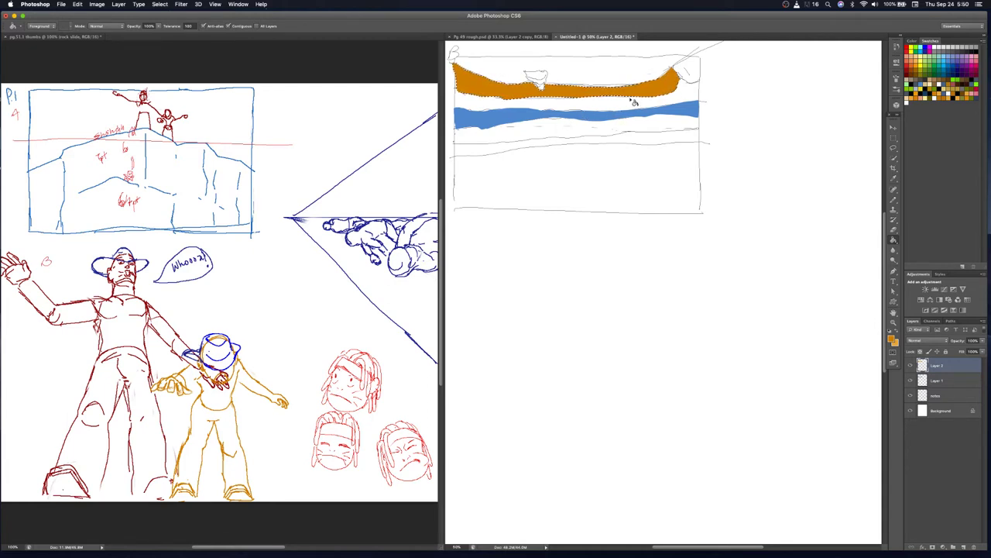
key("super+z")
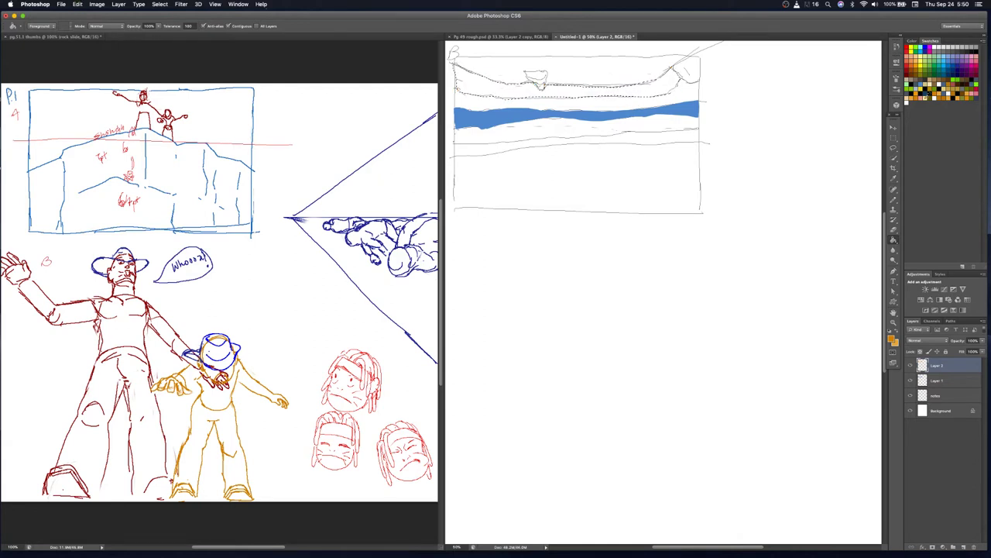
left_click(568, 93)
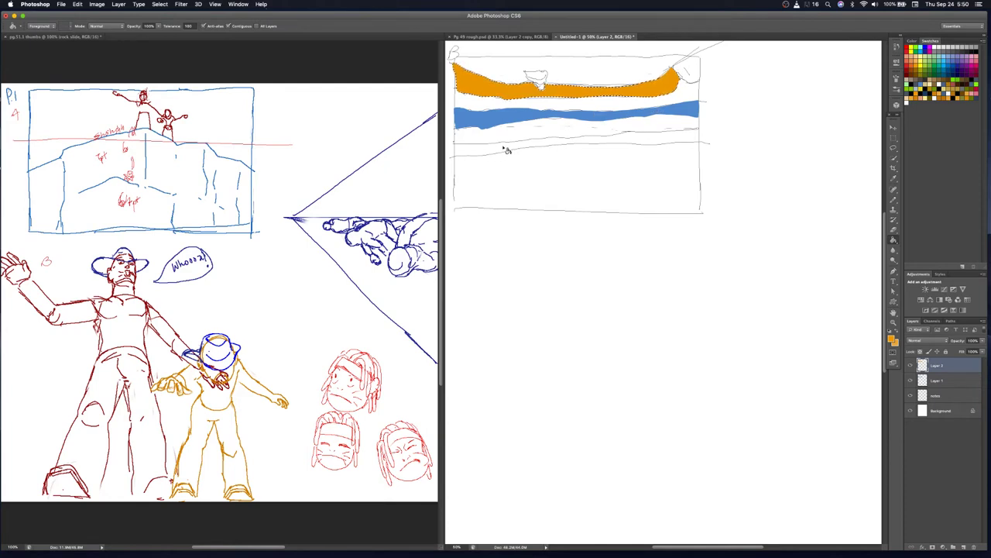
key("l")
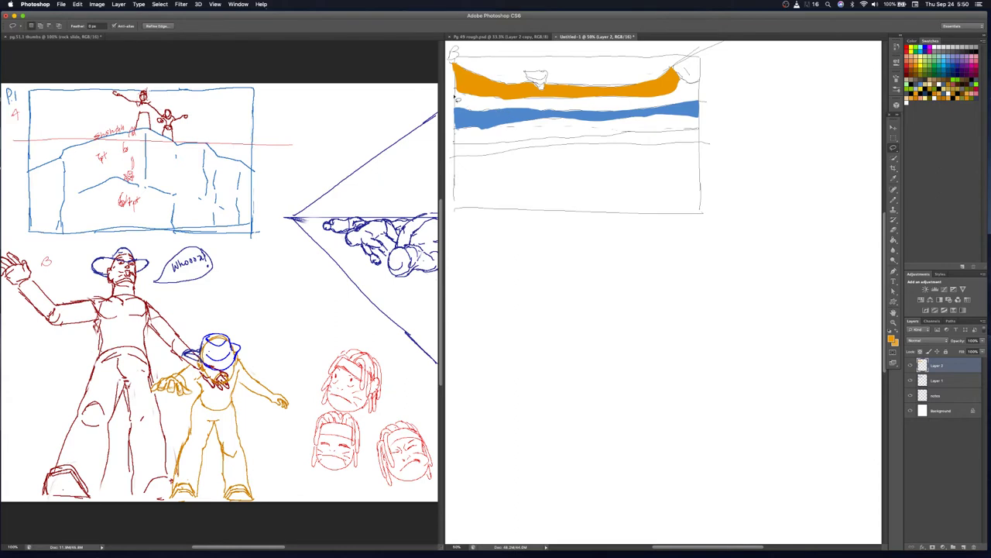
left_click(456, 96)
Switch to the soft Brush tool and paint faint tan strokes between the orange and blue bands
left_click(894, 200)
right_click(896, 202)
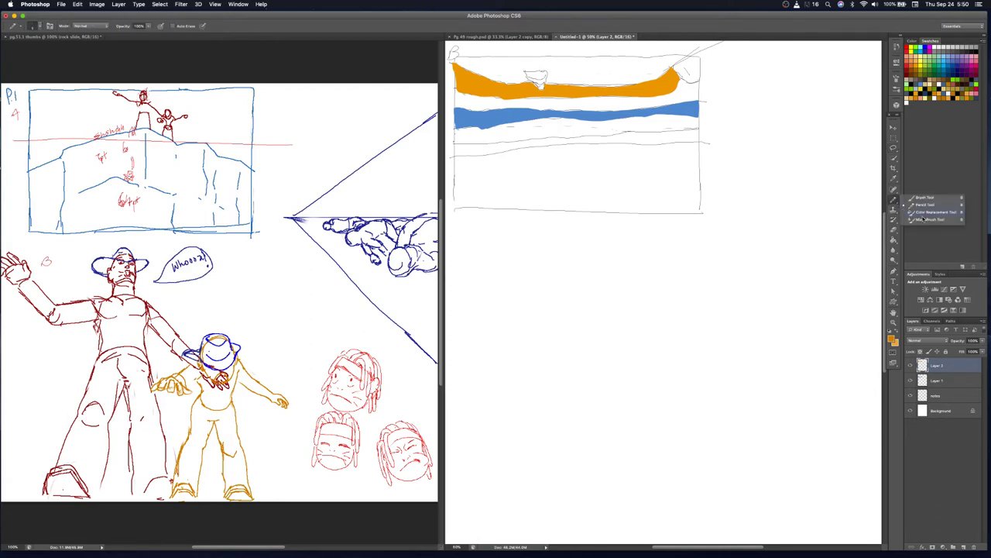
left_click(926, 198)
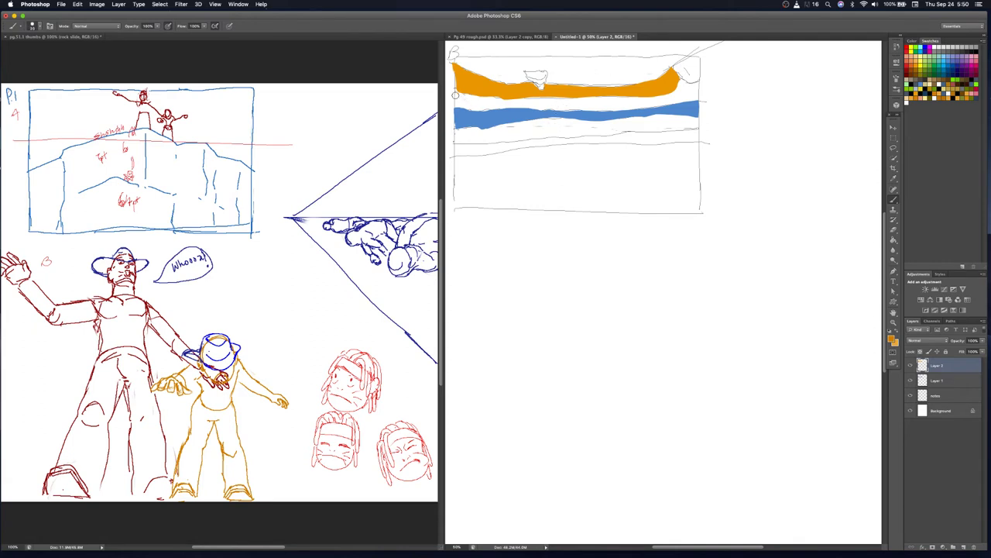
left_click_drag(455, 94, 471, 101)
mouse_move(488, 100)
left_mouse_down()
mouse_move(479, 105)
mouse_move(496, 103)
left_mouse_up()
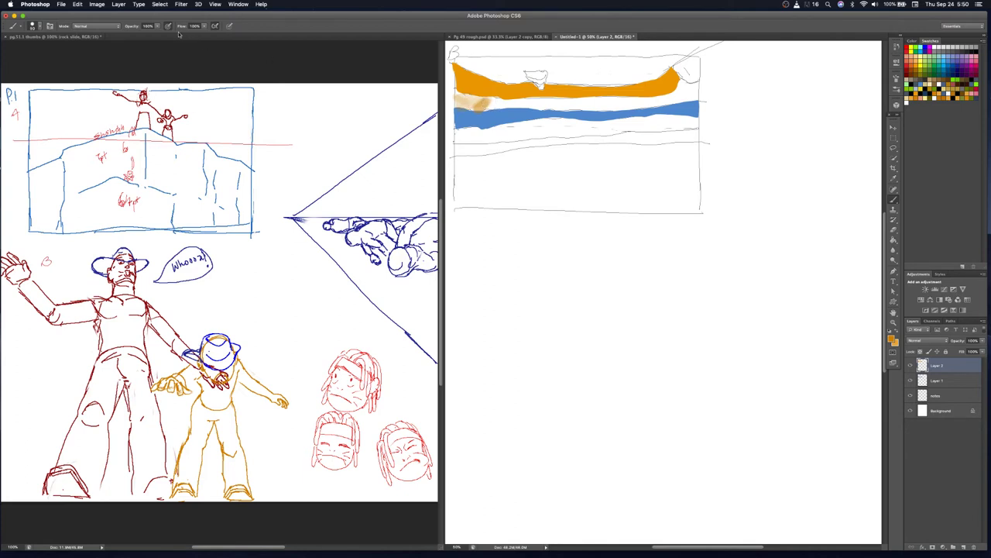
Undo the tan strokes between the bands and bring up the brush size and hardness settings
left_click_drag(523, 15, 524, 14)
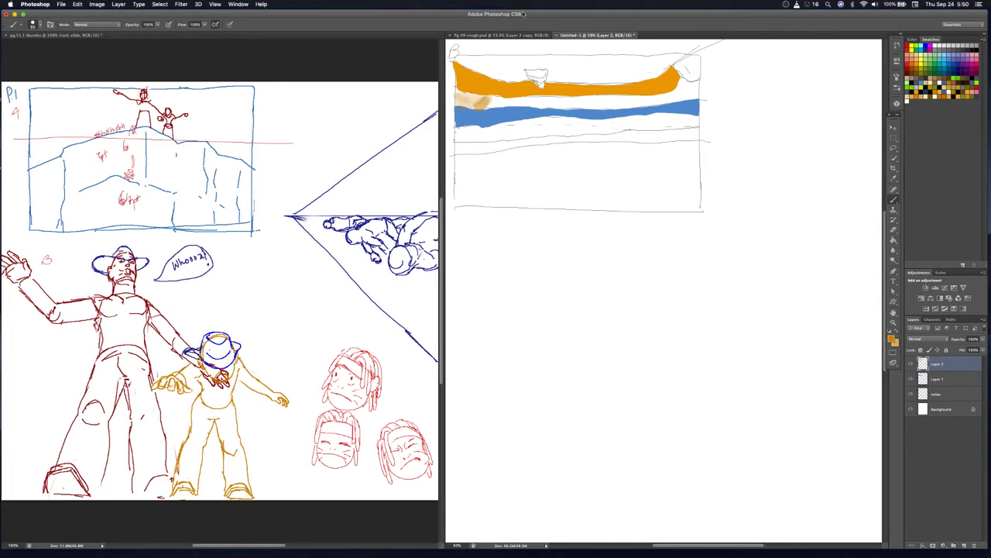
key("ctrl+z")
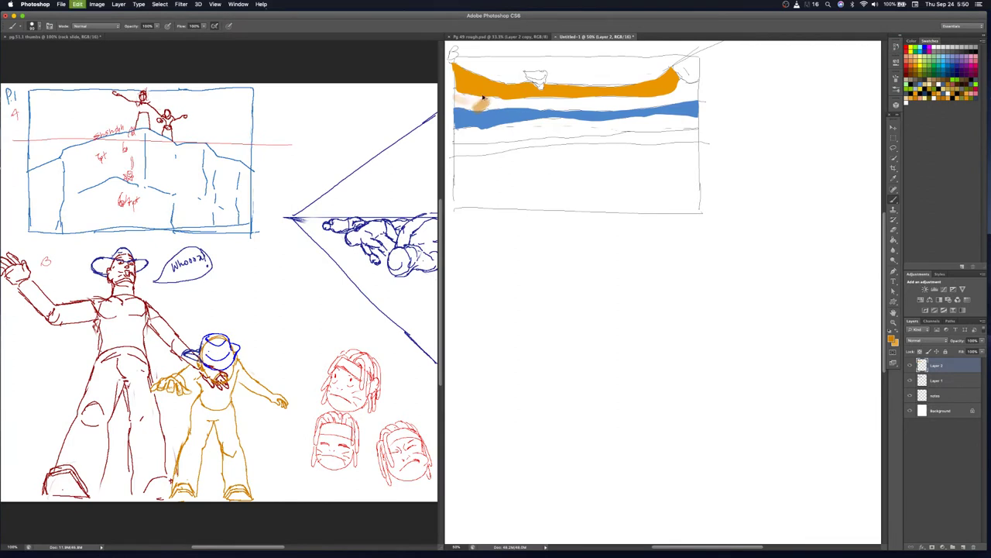
key("ctrl+alt+z")
key("ctrl+alt+z")
key("ctrl+alt+z")
key("ctrl+alt+z")
key("ctrl+alt+z")
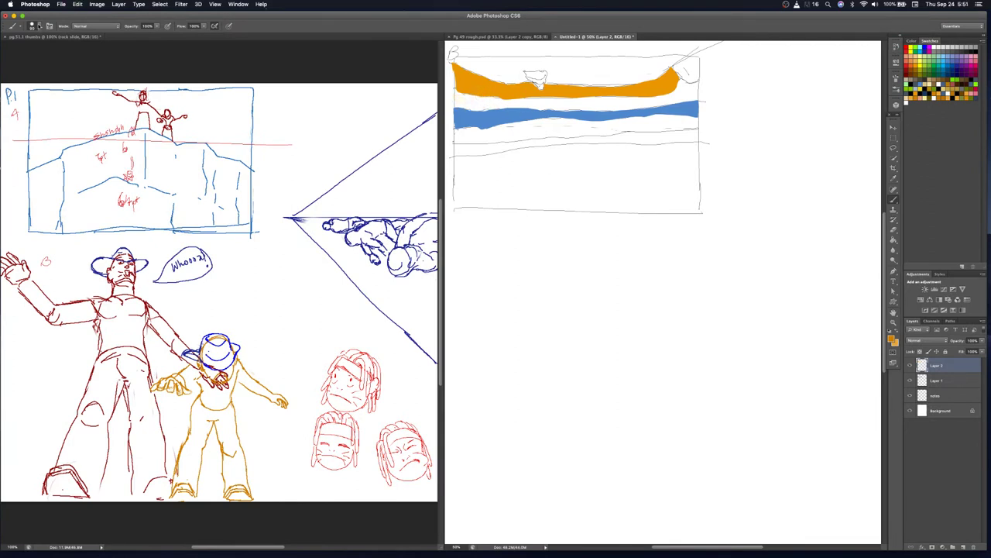
left_click(39, 26)
Set the brush to 0% hardness and paint three soft orange test strokes beside the cliff thumbnail
left_click_drag(15, 74, 17, 78)
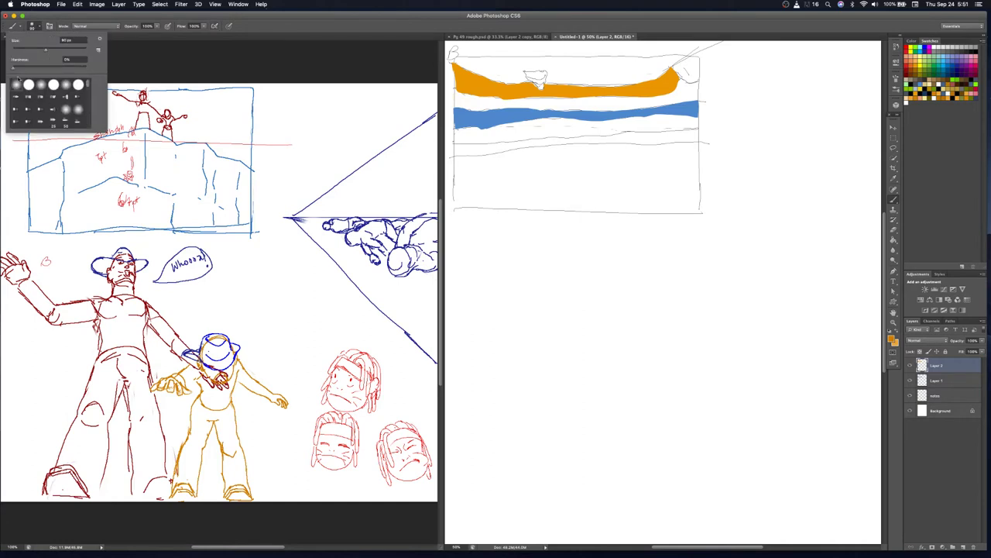
left_click(348, 26)
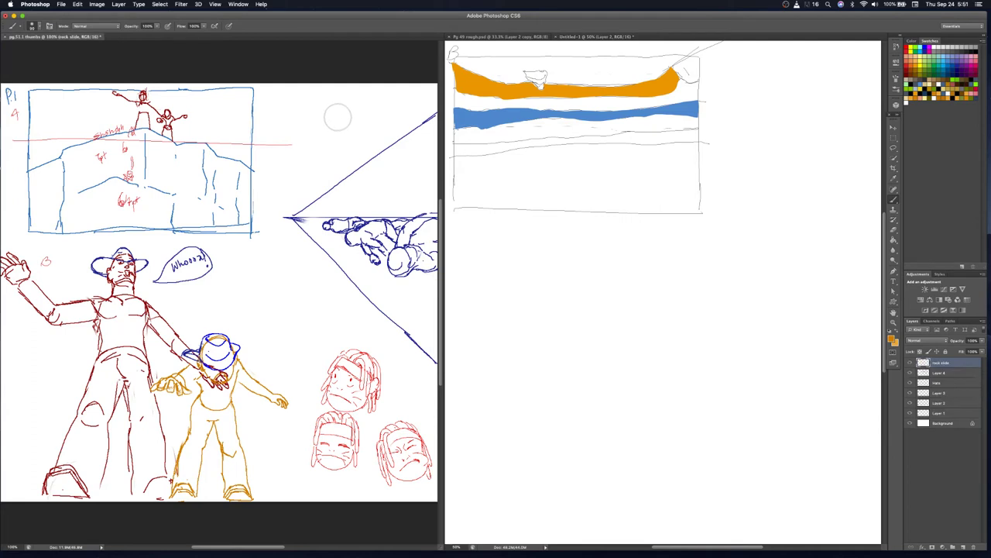
left_click_drag(299, 168, 342, 113)
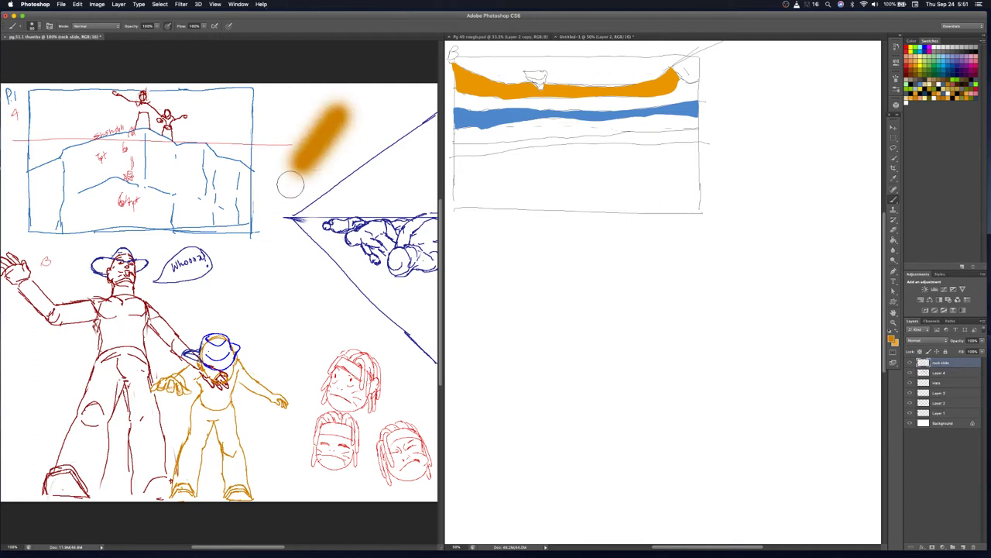
left_click_drag(310, 101, 283, 152)
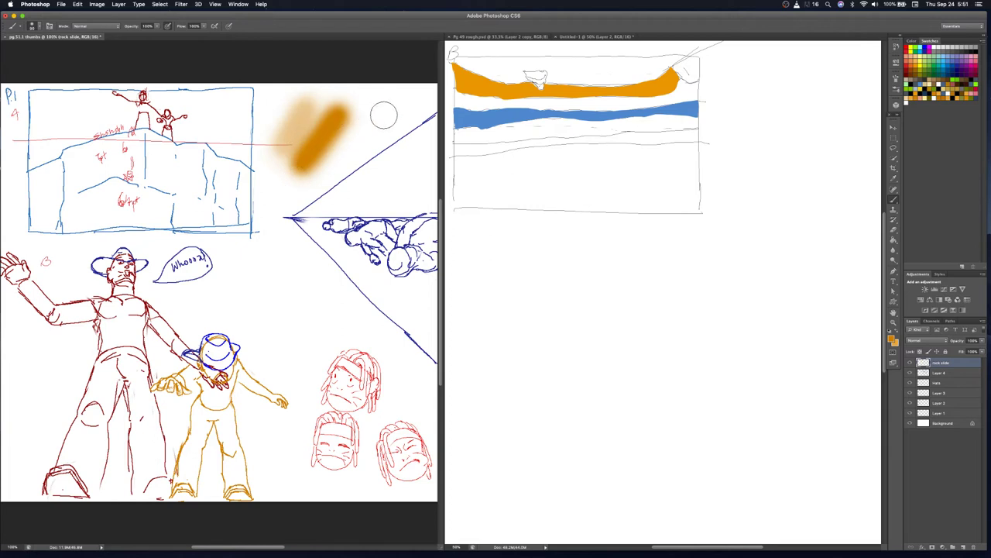
left_click_drag(386, 113, 355, 158)
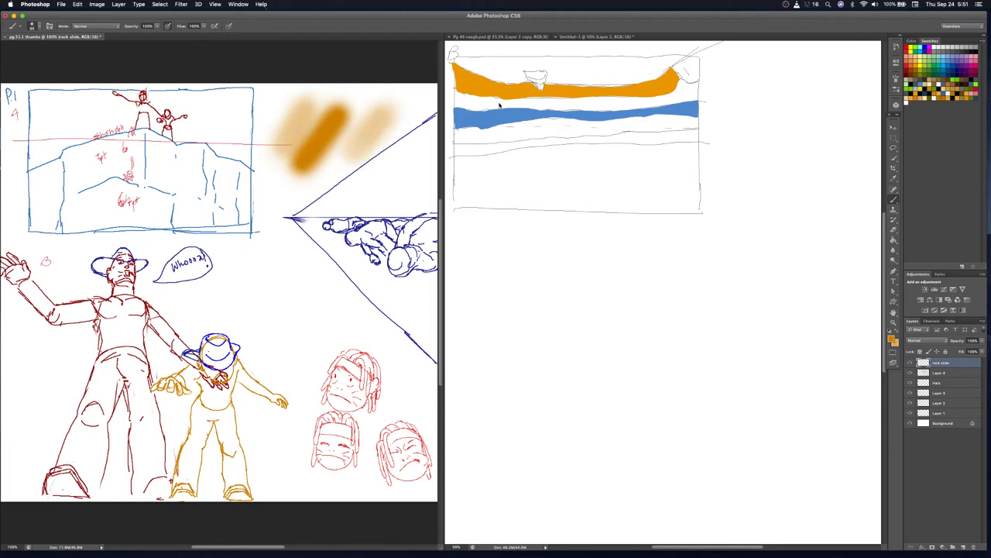
In Untitled-1, dab soft brown between the orange and blue bands and beige below the blue band
left_click(507, 103)
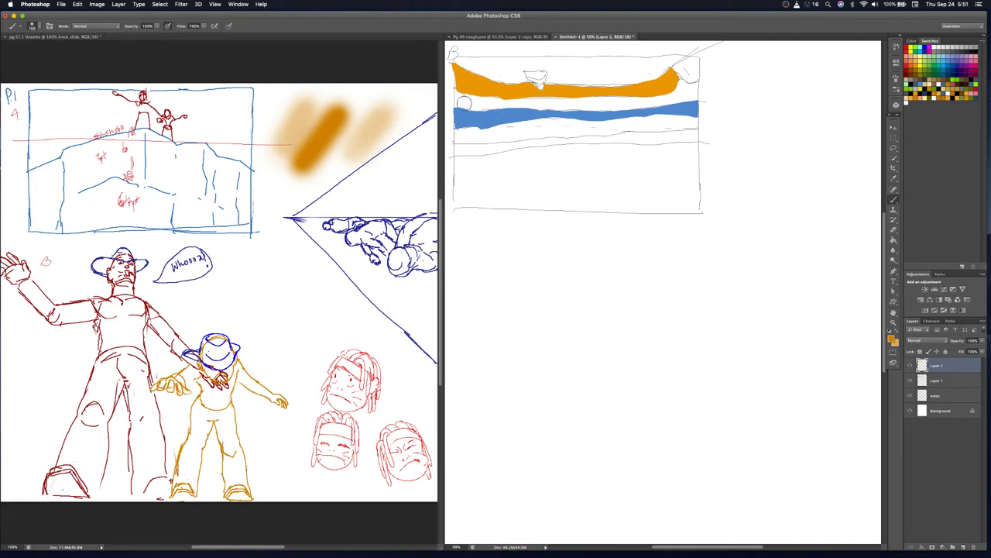
mouse_move(459, 99)
left_mouse_down()
mouse_move(657, 101)
mouse_move(709, 83)
mouse_move(680, 86)
mouse_move(704, 93)
left_mouse_up()
mouse_move(460, 142)
left_mouse_down()
mouse_move(532, 129)
mouse_move(721, 123)
left_mouse_up()
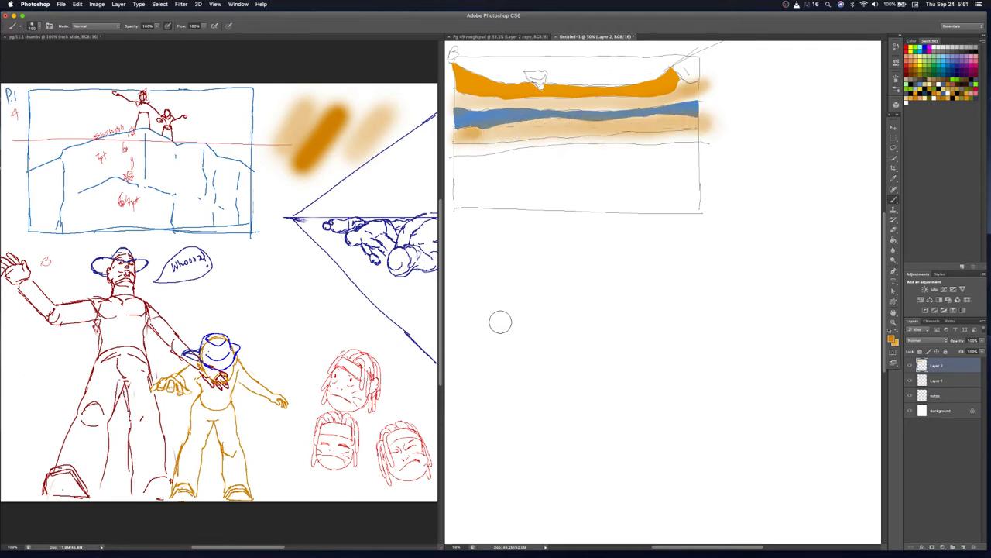
Pick a lighter beige-orange and wash it across the lower canvas and above the orange band
left_click(938, 95)
mouse_move(467, 170)
left_mouse_down()
mouse_move(620, 152)
mouse_move(609, 179)
mouse_move(711, 179)
mouse_move(630, 210)
mouse_move(608, 188)
mouse_move(657, 189)
mouse_move(558, 169)
mouse_move(468, 195)
mouse_move(469, 160)
mouse_move(462, 174)
left_mouse_up()
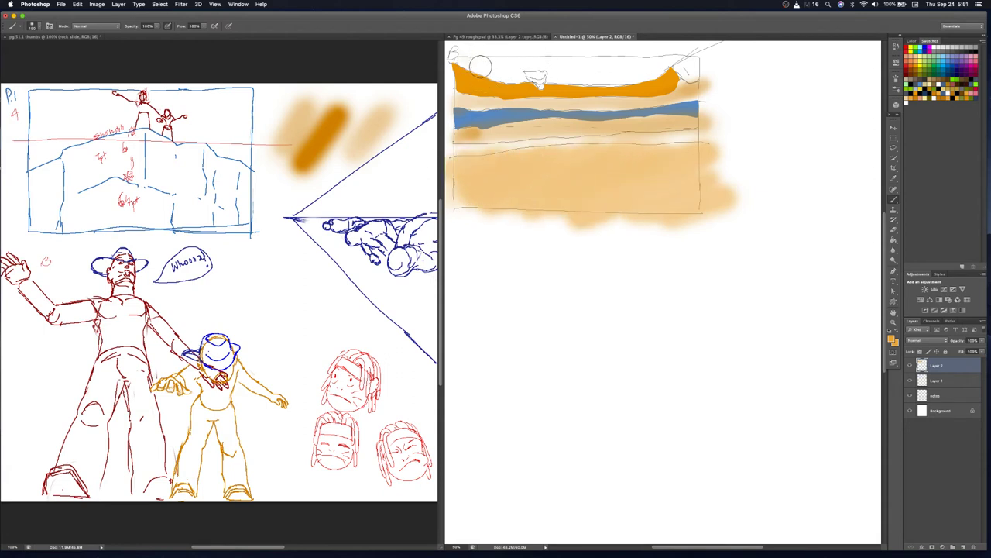
mouse_move(498, 69)
left_mouse_down()
mouse_move(630, 73)
mouse_move(673, 64)
mouse_move(611, 75)
mouse_move(488, 72)
left_mouse_up()
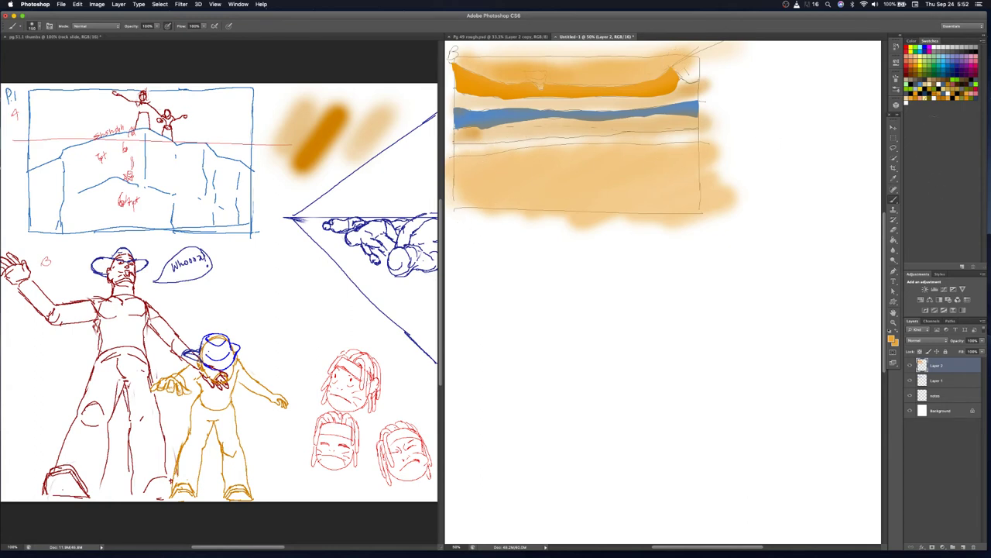
On Layer 1, repaint the top orange cliff band more densely
left_click(937, 382)
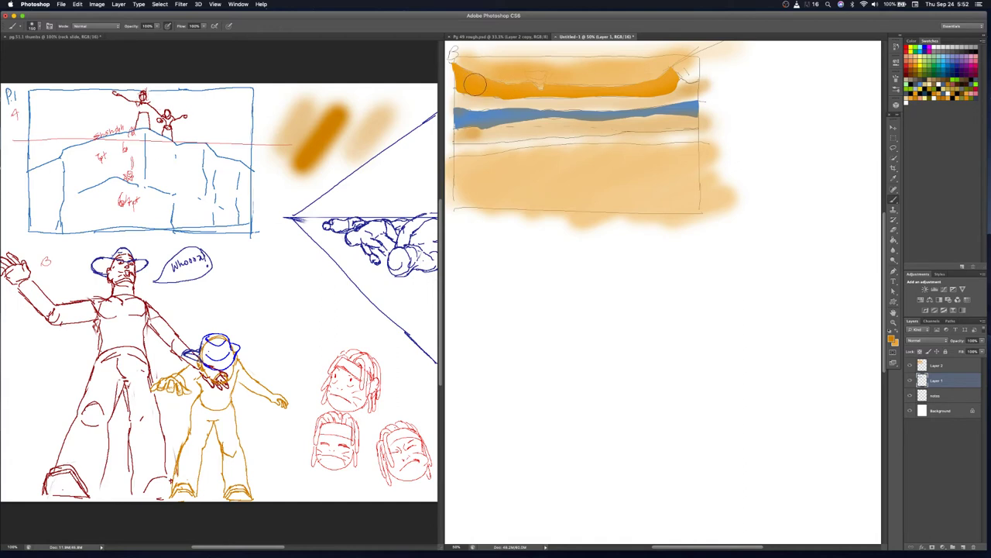
mouse_move(475, 84)
left_mouse_down()
mouse_move(625, 90)
mouse_move(704, 54)
left_mouse_up()
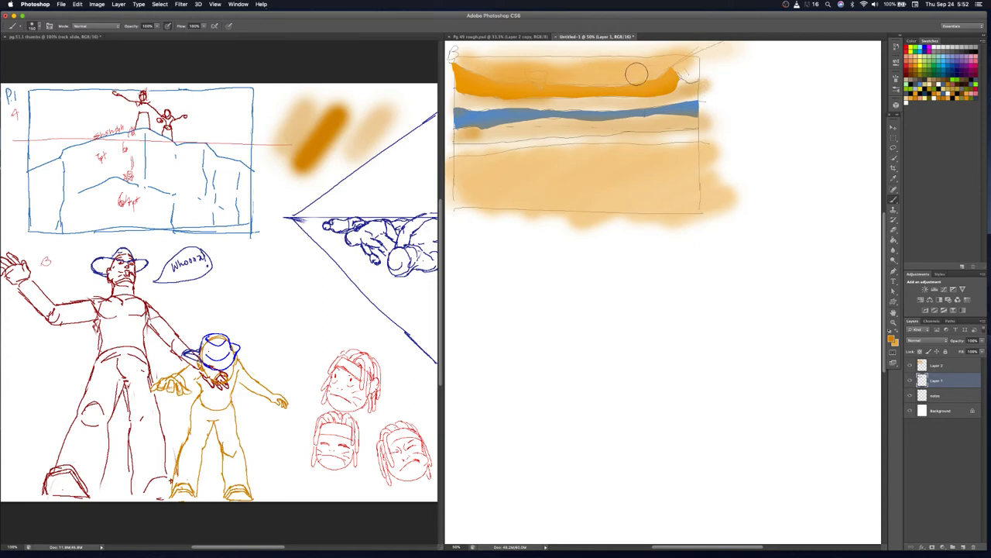
key("l")
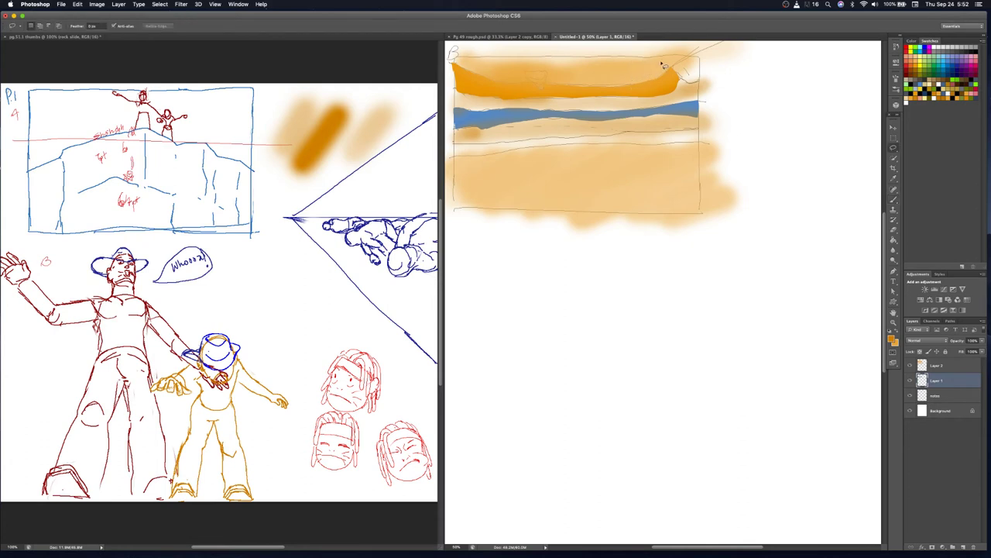
Add a new layer above Layer 2 and name it 'rock'
left_click(946, 368)
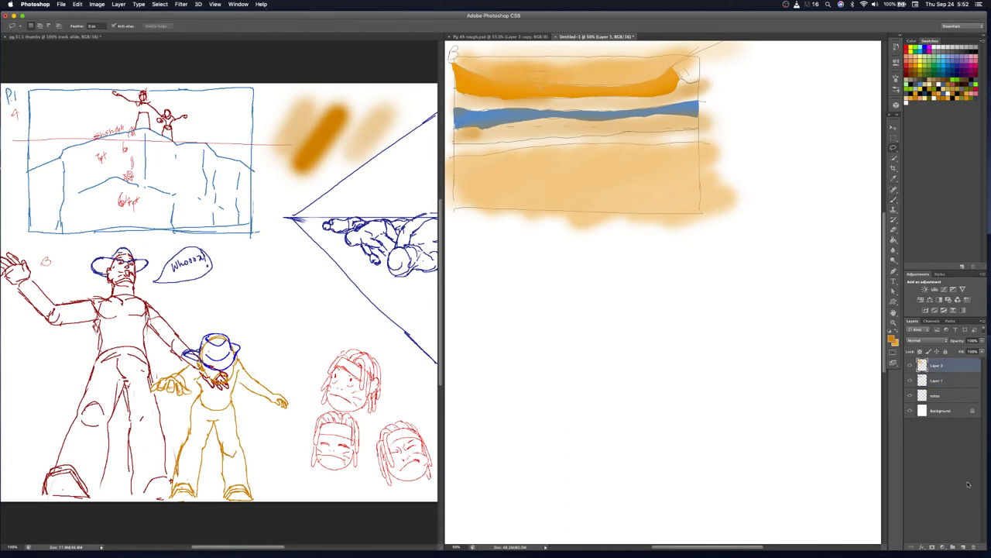
left_click(963, 547)
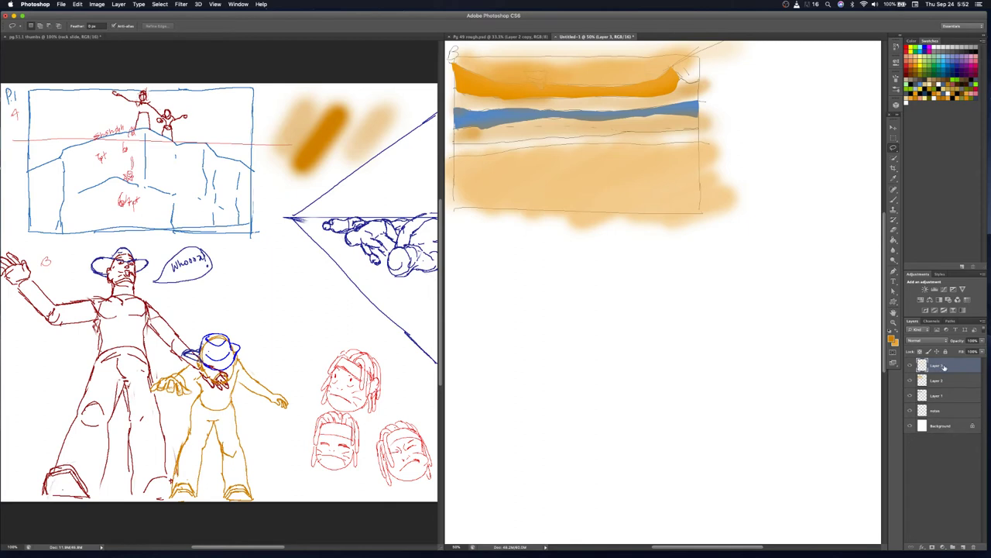
double_click(944, 367)
type("ft")
key("Return")
Switch from the Brush to the hard-edged Pencil tool
left_click(893, 200)
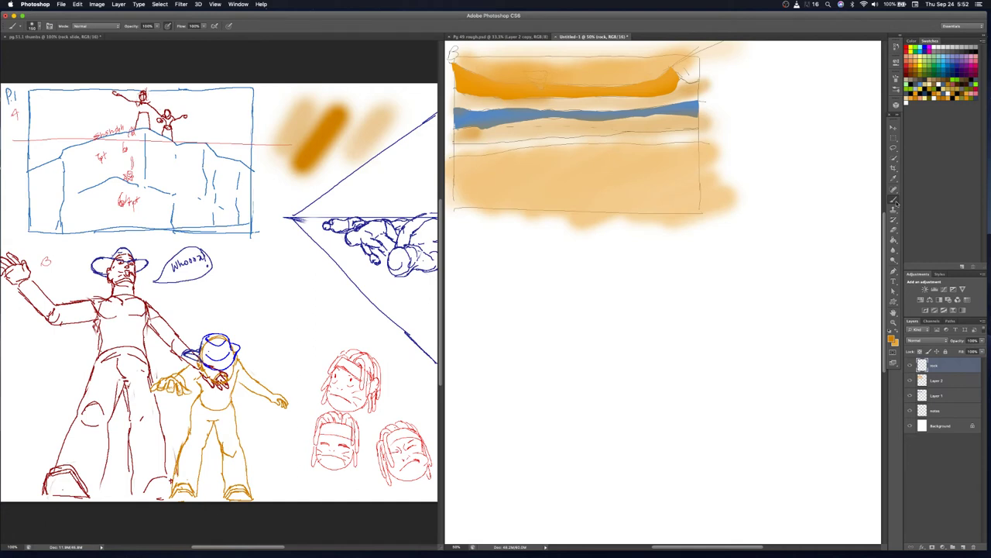
right_click(896, 203)
left_click(923, 204)
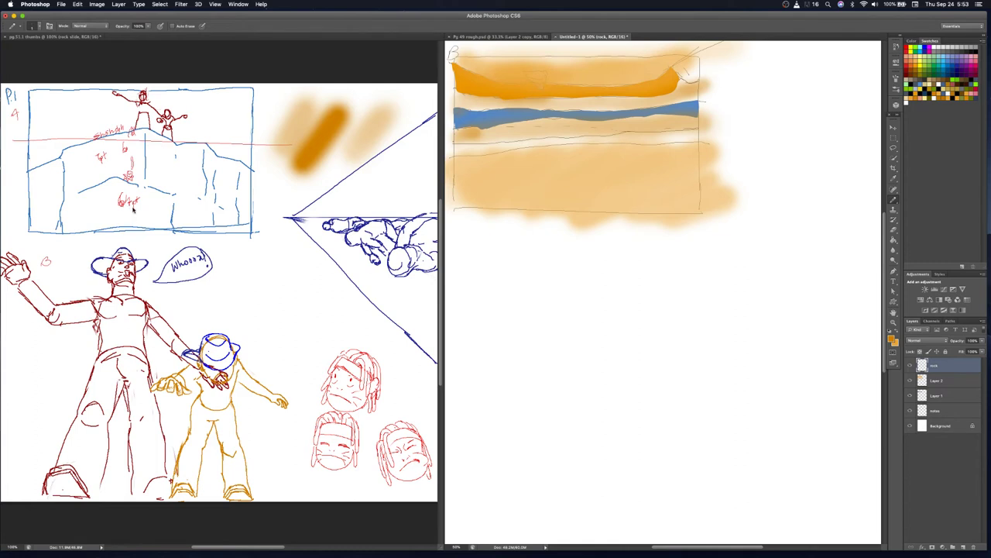
Check the Pg 49 comic page for reference, then set black as the colour and undo a bad stroke
left_click(534, 39)
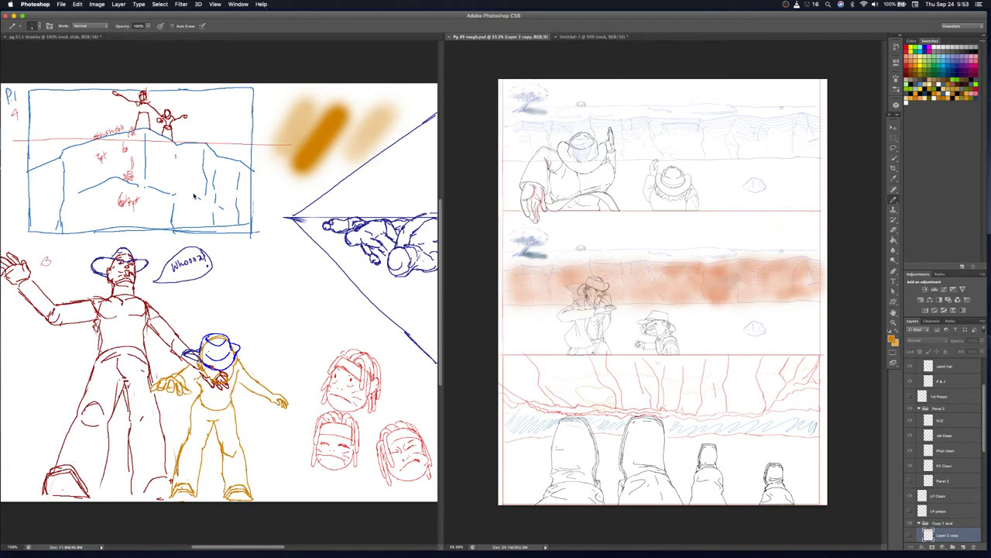
left_click(585, 37)
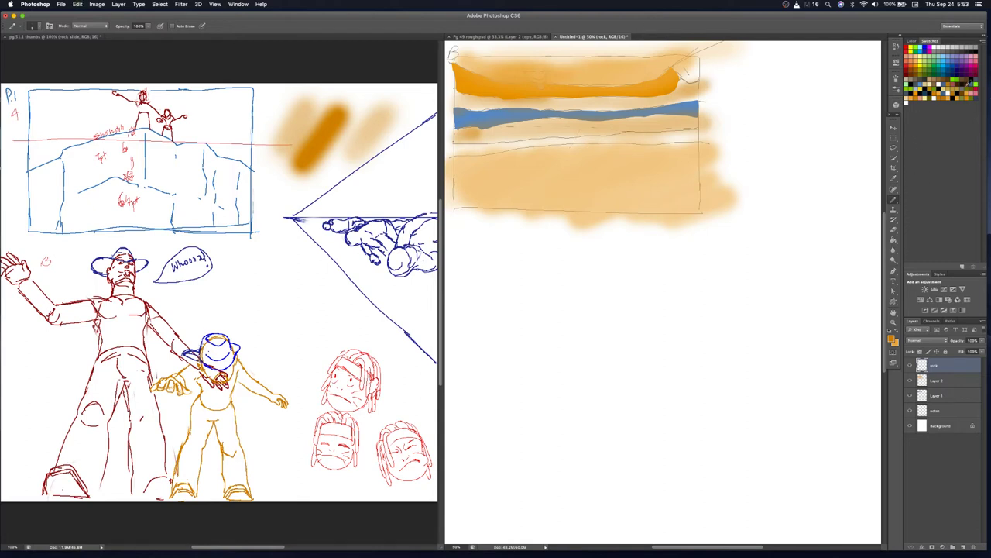
left_click(978, 46)
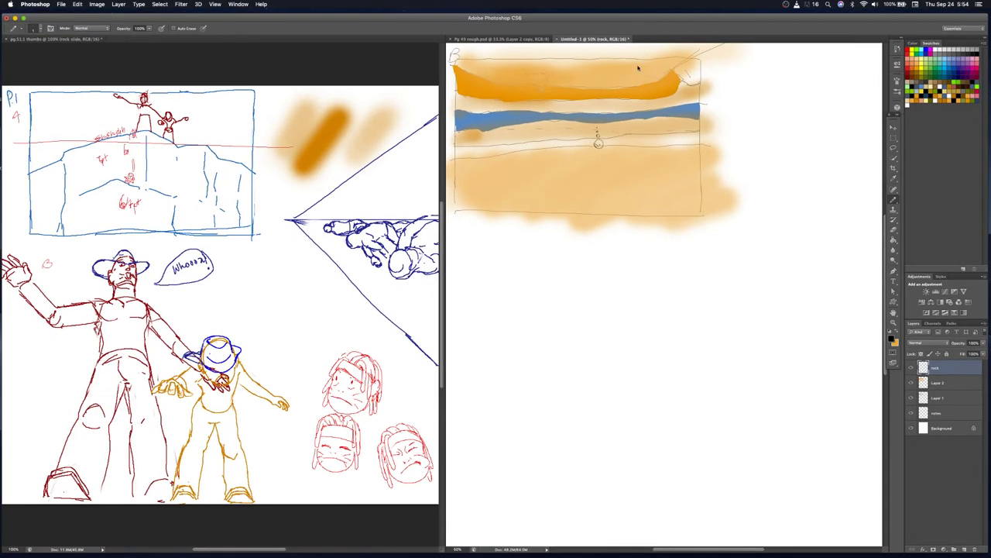
key("ctrl+z")
left_click(951, 399)
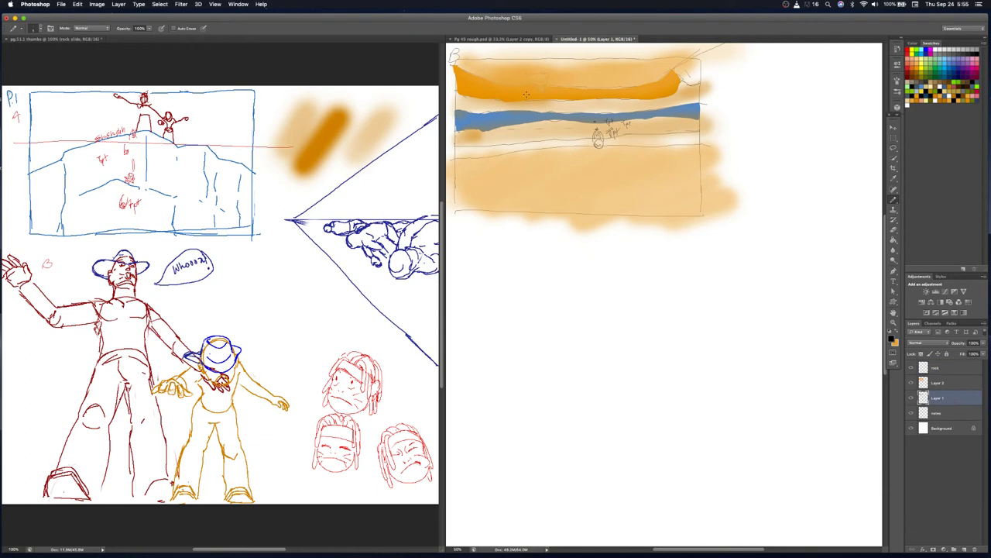
left_click(955, 66)
left_click(960, 65)
left_click(941, 368)
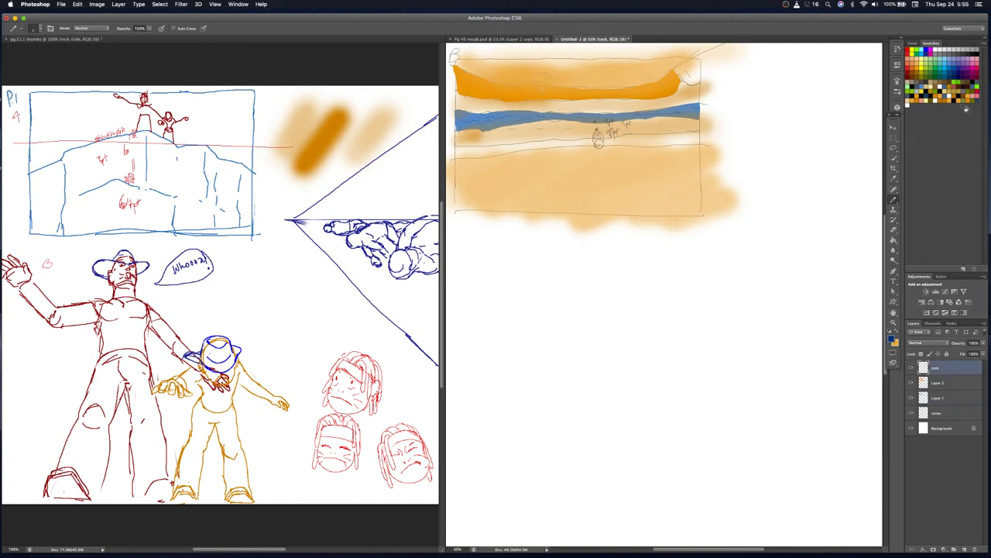
left_click(970, 49)
Undo the last change, then sketch splash marks and handwrite 'splash' above the rock
key("ctrl+z")
left_click_drag(595, 121, 606, 127)
left_click_drag(601, 110, 610, 110)
Handwrite the side note 'Rock or Stone... With a long eerie break of Silence' right of the panel
mouse_move(732, 60)
left_mouse_down()
mouse_move(741, 71)
mouse_move(802, 57)
left_mouse_up()
left_click_drag(804, 60, 821, 56)
mouse_move(745, 81)
left_mouse_down()
mouse_move(743, 95)
mouse_move(750, 81)
mouse_move(762, 91)
mouse_move(807, 85)
mouse_move(819, 73)
mouse_move(823, 90)
mouse_move(836, 70)
mouse_move(820, 68)
left_mouse_up()
mouse_move(732, 107)
left_mouse_down()
mouse_move(736, 119)
mouse_move(747, 107)
mouse_move(750, 117)
mouse_move(798, 104)
left_mouse_up()
left_click_drag(806, 104, 810, 108)
left_click_drag(814, 99, 811, 121)
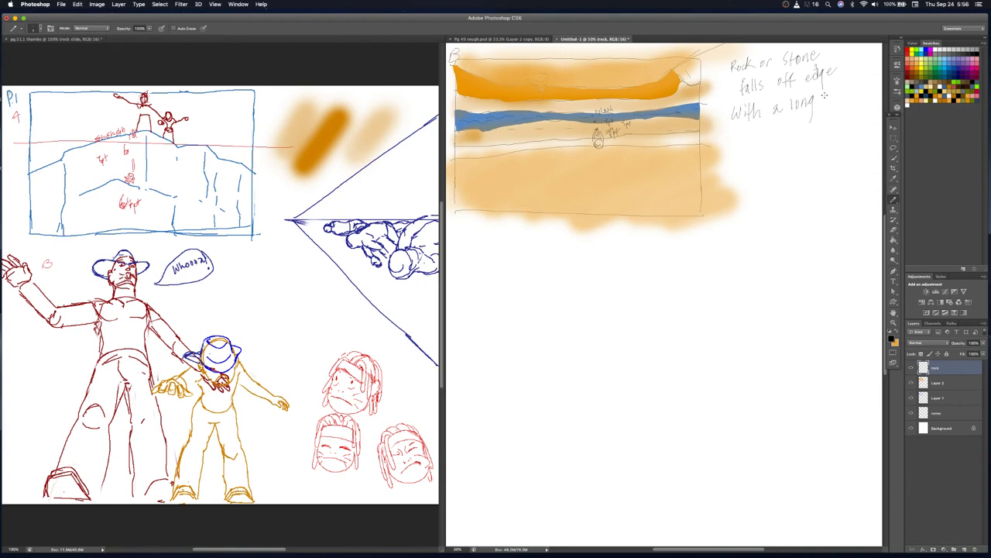
left_click_drag(824, 98, 855, 89)
mouse_move(734, 129)
left_mouse_down()
mouse_move(742, 144)
mouse_move(851, 121)
left_mouse_up()
left_click_drag(856, 117, 860, 116)
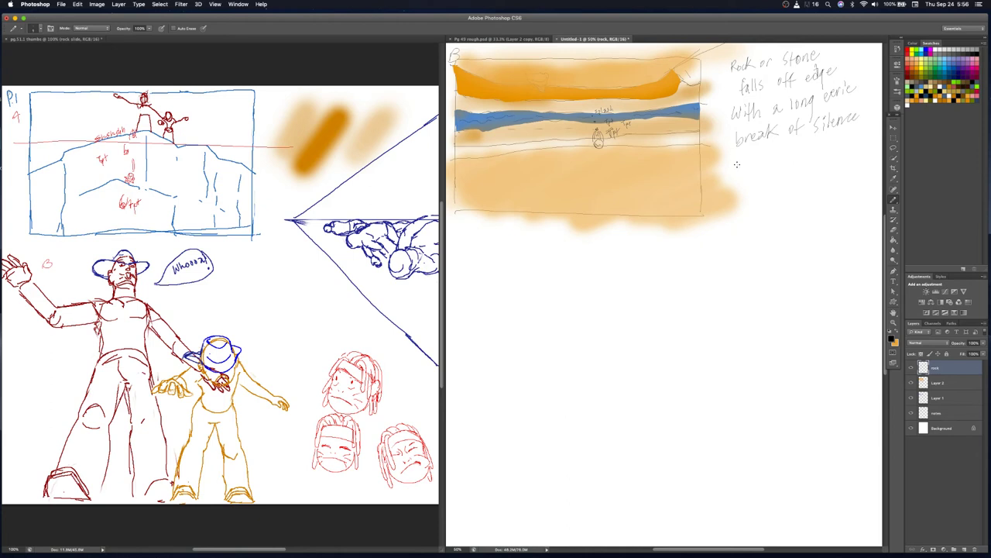
Continue the note with 'and finally a small splash' on the next lines
mouse_move(745, 155)
left_mouse_down()
mouse_move(790, 147)
mouse_move(776, 161)
mouse_move(804, 141)
mouse_move(815, 153)
left_mouse_up()
mouse_move(817, 147)
left_mouse_down()
mouse_move(810, 169)
mouse_move(836, 151)
left_mouse_up()
mouse_move(745, 175)
left_mouse_down()
mouse_move(739, 188)
mouse_move(770, 185)
left_mouse_up()
left_click_drag(771, 186, 807, 182)
left_click_drag(814, 175, 815, 177)
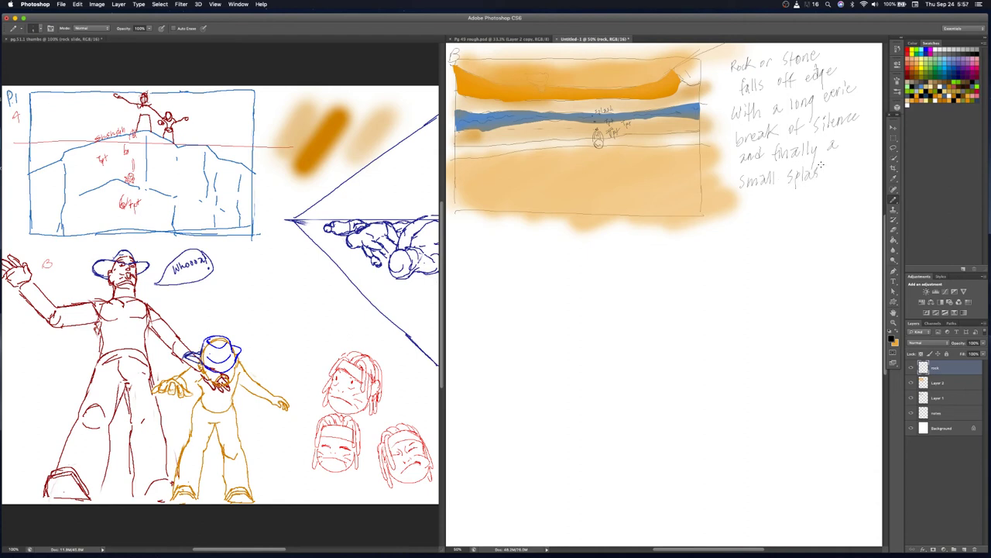
Finish the note with 'signaling just how long of a deadly fall it would be.'
mouse_move(742, 200)
left_mouse_down()
mouse_move(736, 217)
mouse_move(746, 209)
mouse_move(753, 224)
mouse_move(767, 207)
mouse_move(796, 206)
mouse_move(791, 224)
left_mouse_up()
left_click_drag(816, 191, 819, 206)
left_click_drag(838, 186, 839, 198)
left_click_drag(833, 191, 844, 189)
mouse_move(740, 228)
left_mouse_down()
mouse_move(741, 241)
mouse_move(795, 227)
left_mouse_up()
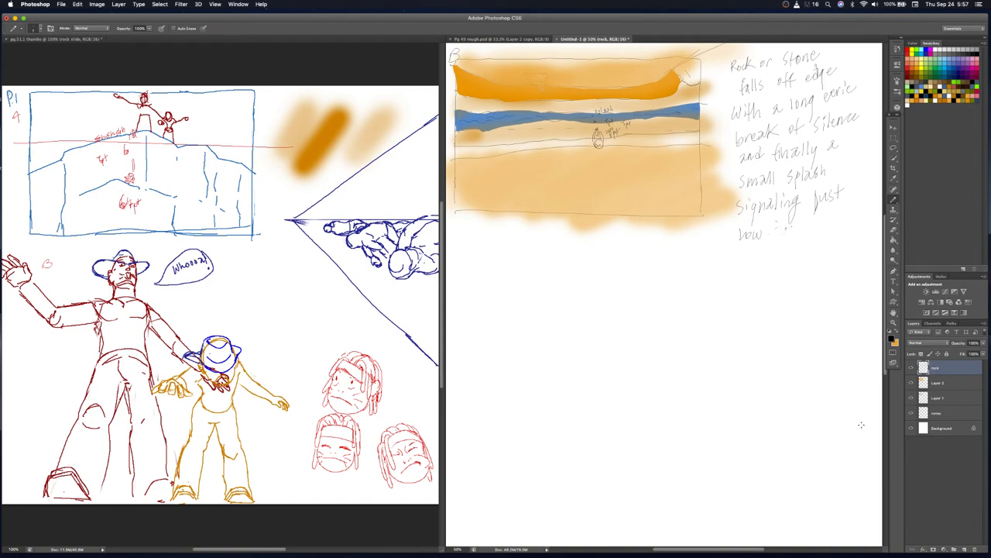
mouse_move(772, 228)
left_mouse_down()
mouse_move(791, 242)
mouse_move(804, 227)
mouse_move(828, 226)
left_mouse_up()
mouse_move(739, 262)
left_mouse_down()
mouse_move(761, 262)
mouse_move(772, 246)
mouse_move(782, 279)
mouse_move(818, 242)
left_mouse_up()
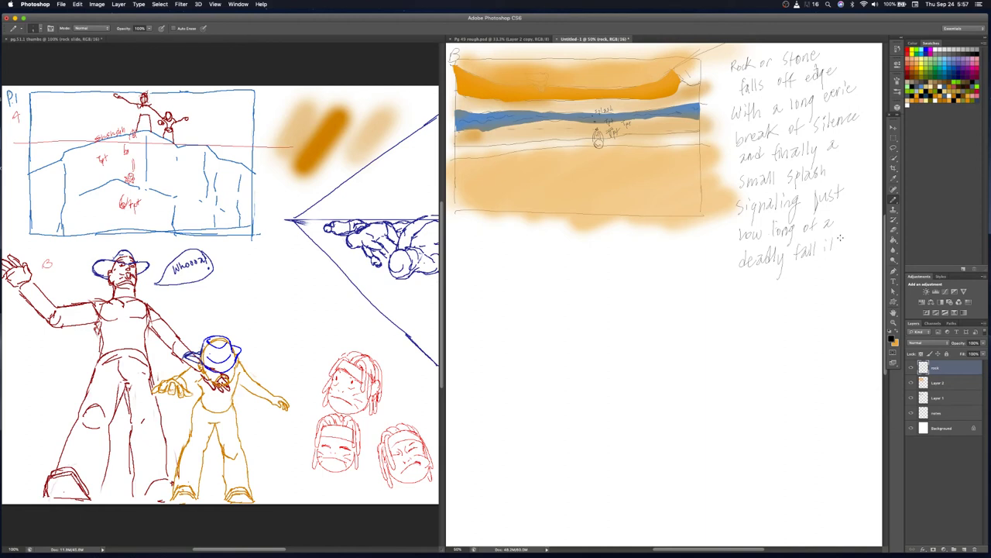
left_click_drag(746, 279, 816, 278)
left_click_drag(818, 274, 829, 276)
Make a first lasso selection around the rock sketch, then deselect it
key("v")
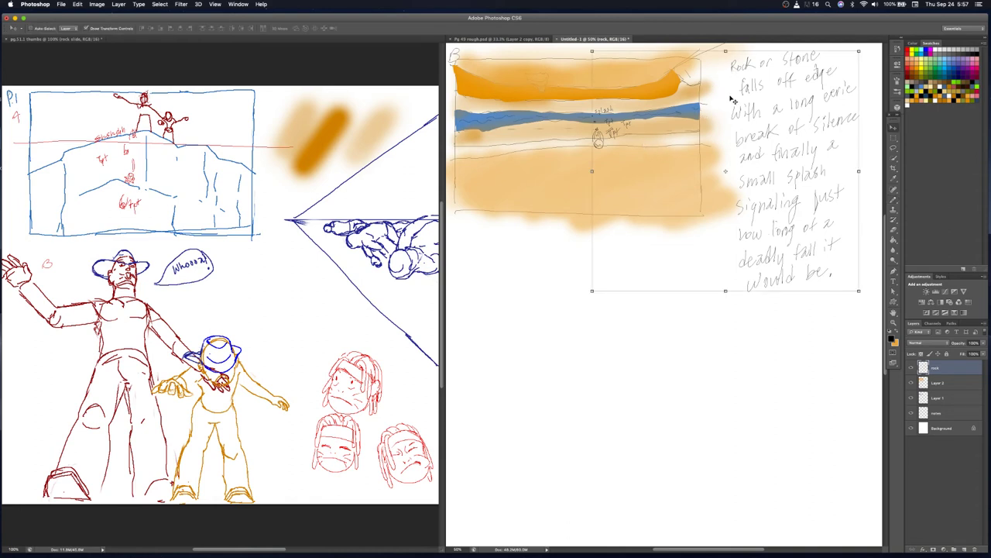
key("l")
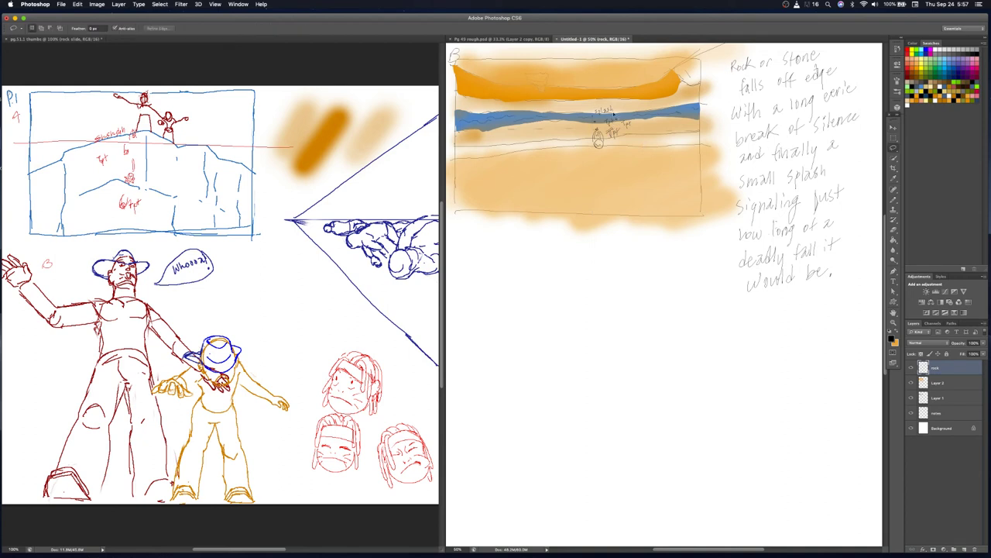
mouse_move(609, 114)
left_mouse_down()
mouse_move(593, 105)
mouse_move(597, 155)
mouse_move(632, 138)
mouse_move(640, 121)
mouse_move(597, 107)
left_mouse_up()
key("v")
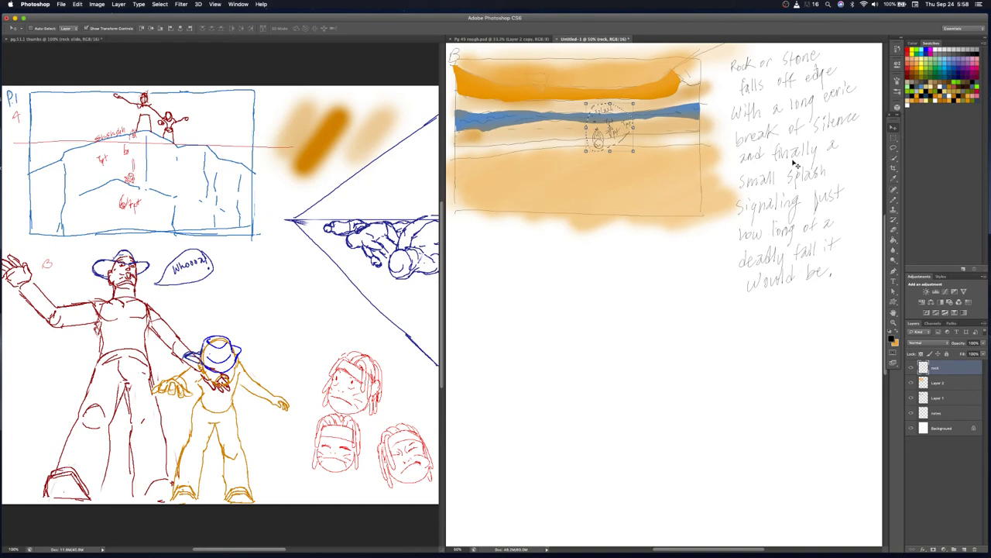
key("l")
left_click(664, 174)
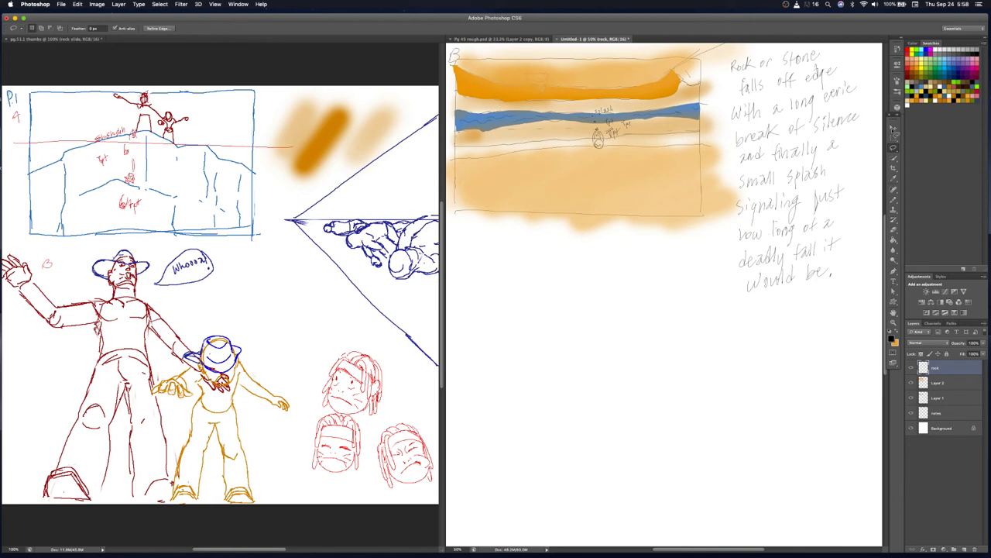
Lasso the splash label and rock sketch together and bring up the Move tool's transform handles
left_click(894, 128)
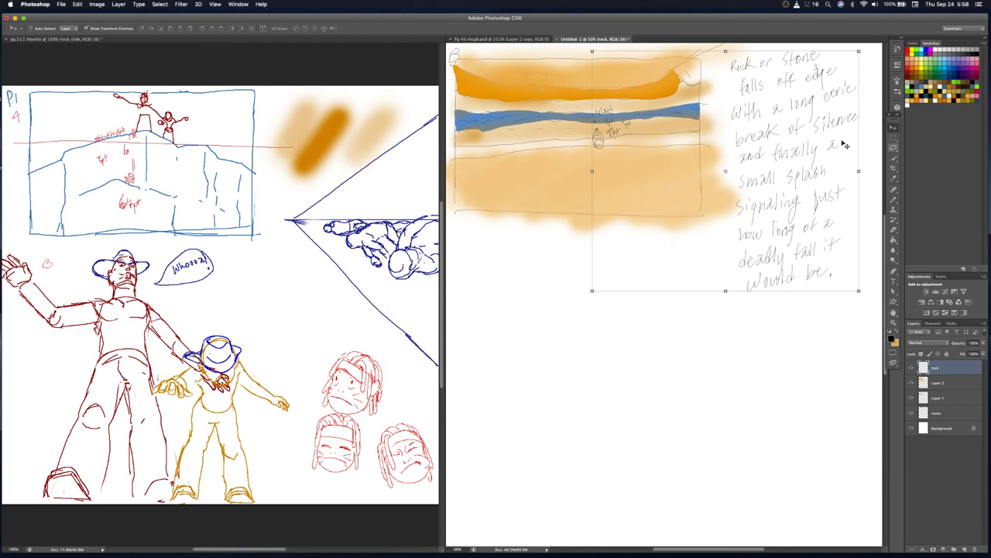
left_click(894, 148)
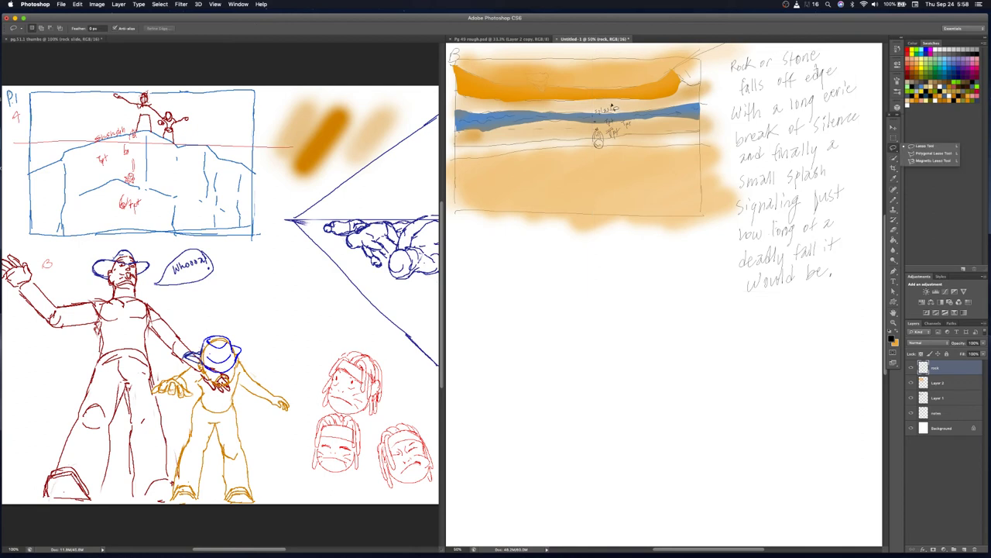
left_click_drag(611, 107, 596, 143)
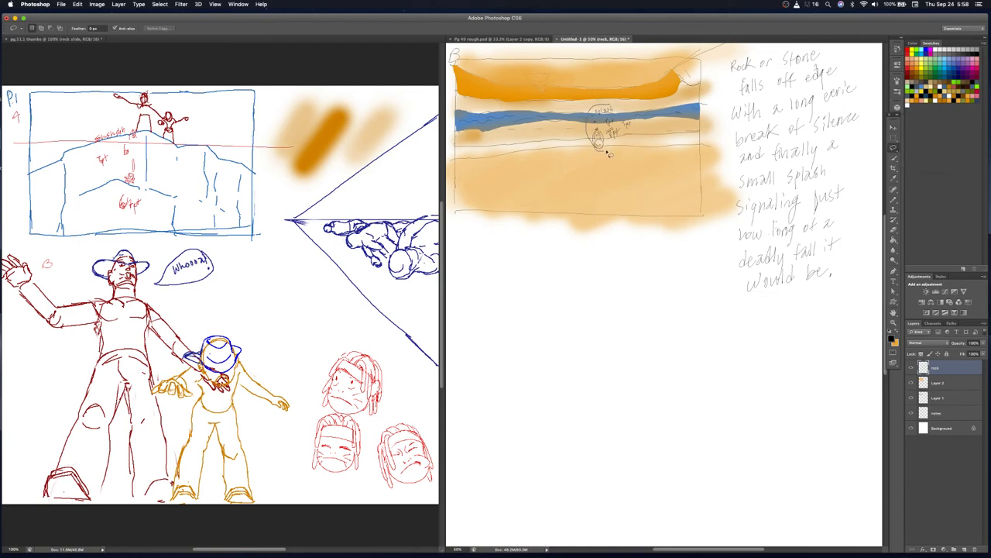
mouse_move(597, 144)
left_mouse_down()
mouse_move(617, 107)
mouse_move(609, 109)
left_mouse_up()
left_click(894, 128)
left_click(894, 127)
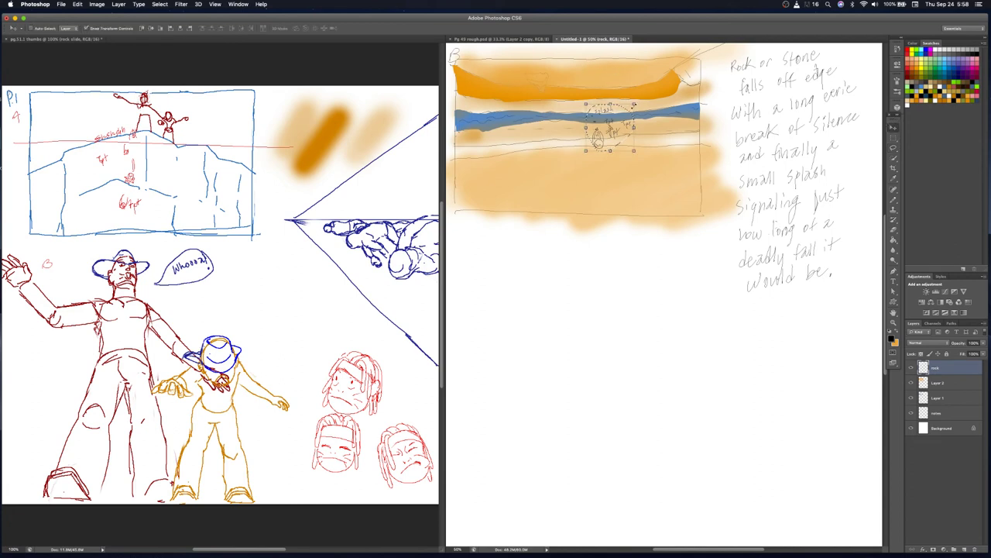
Enlarge the rock-and-splash sketch slightly, commit the transform and deselect it
mouse_move(636, 103)
left_mouse_down()
mouse_move(648, 94)
mouse_move(626, 136)
left_mouse_up()
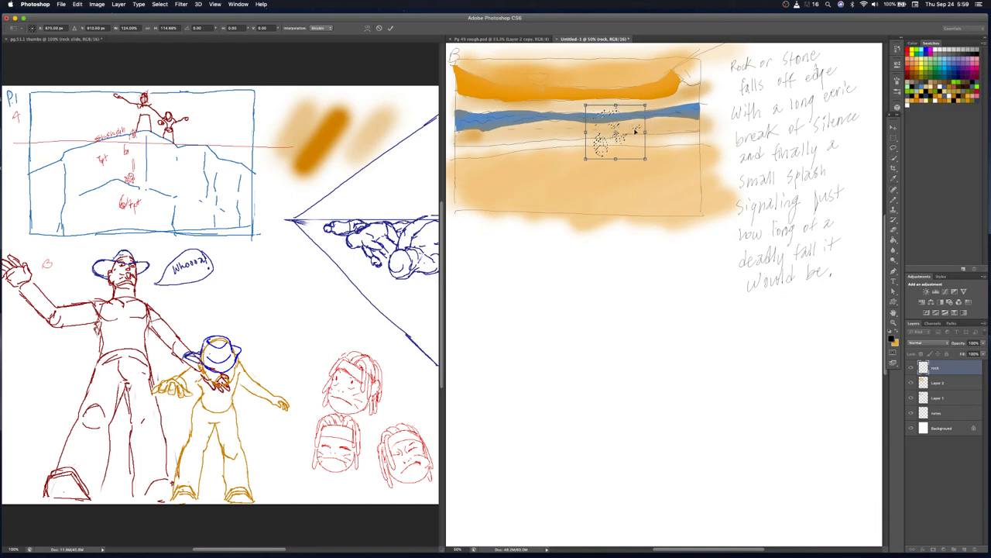
scroll(635, 131, "down", 2)
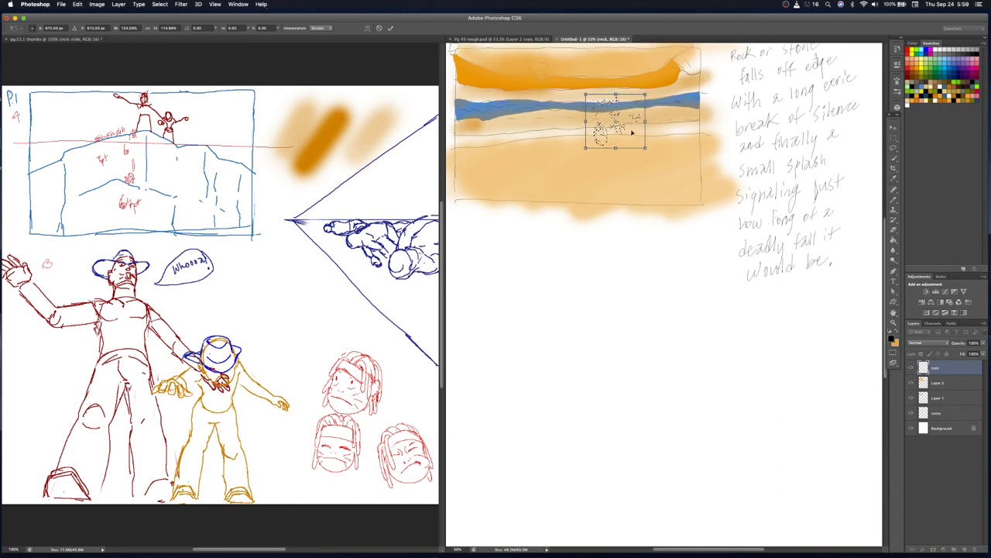
scroll(636, 130, "left", 5)
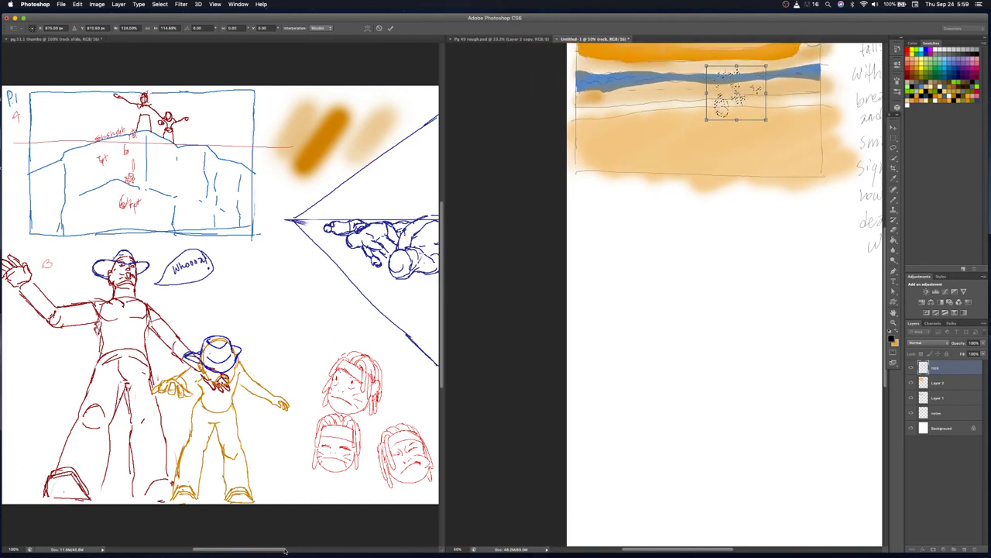
key("Return")
left_click_drag(272, 549, 282, 549)
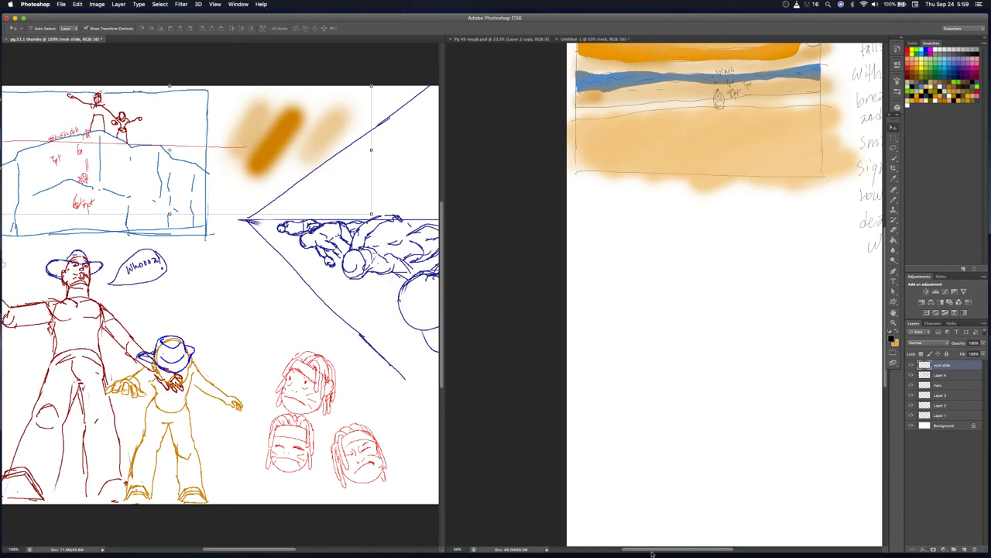
left_click_drag(655, 549, 697, 550)
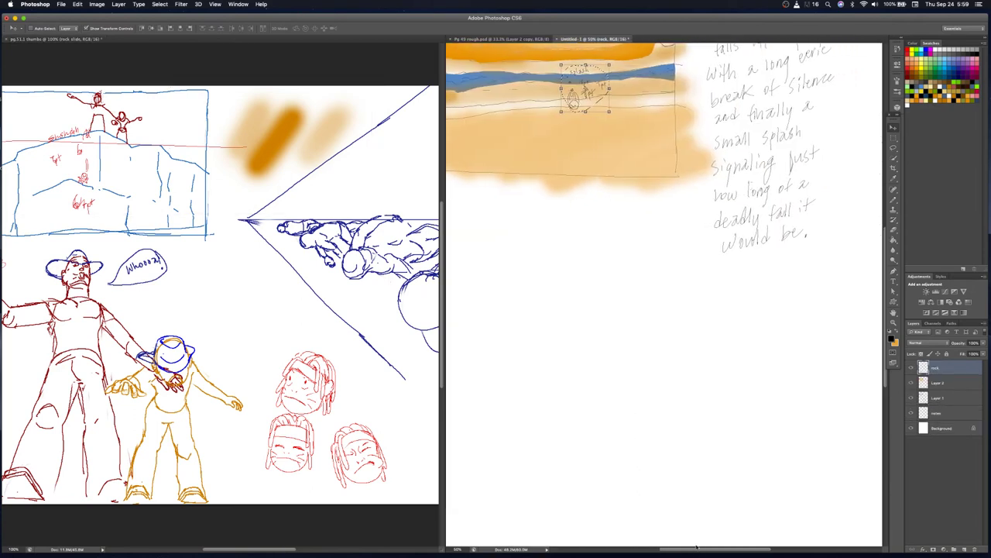
scroll(875, 271, "up", 2)
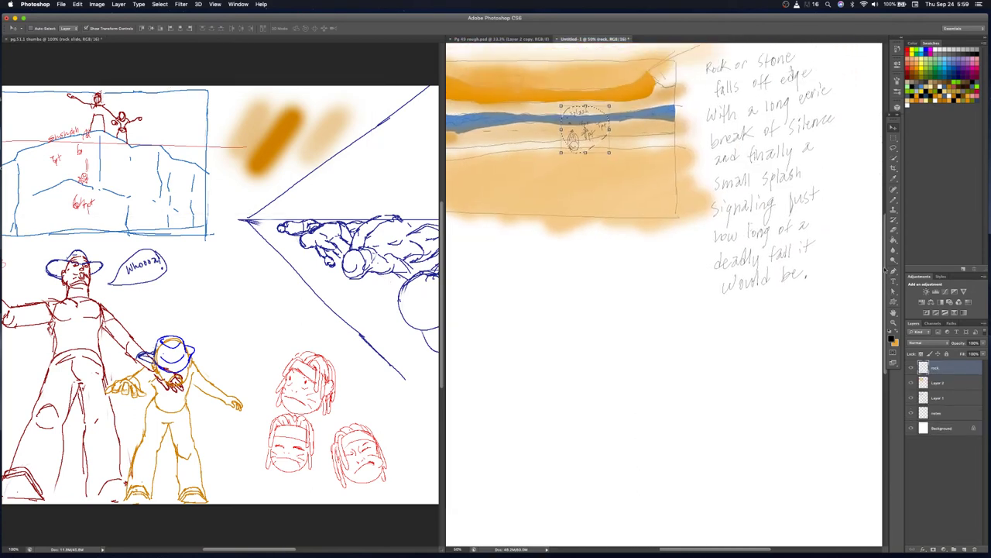
scroll(859, 256, "up", 2)
scroll(843, 235, "up", 1)
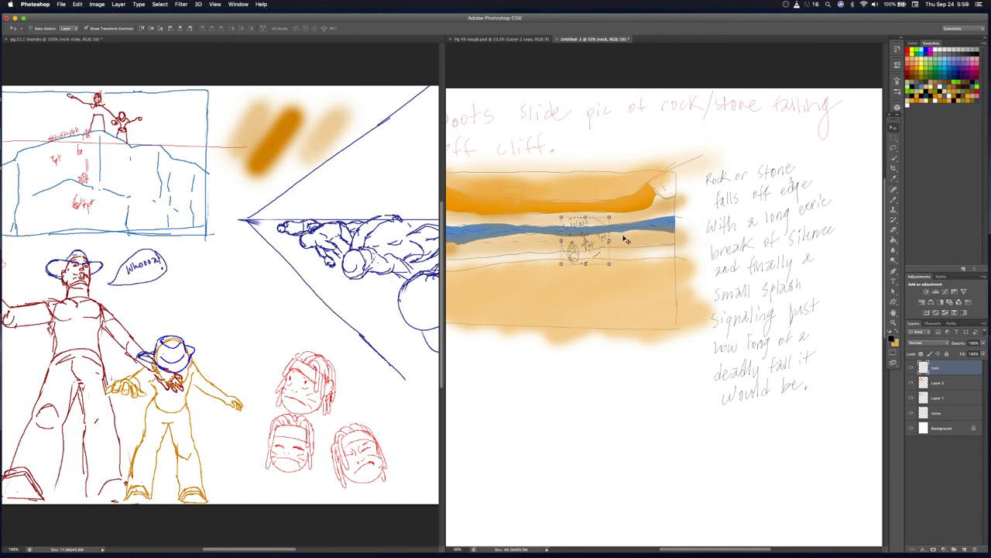
key("ctrl+d")
Choose the Pencil tool and scroll the right-hand document
key("l")
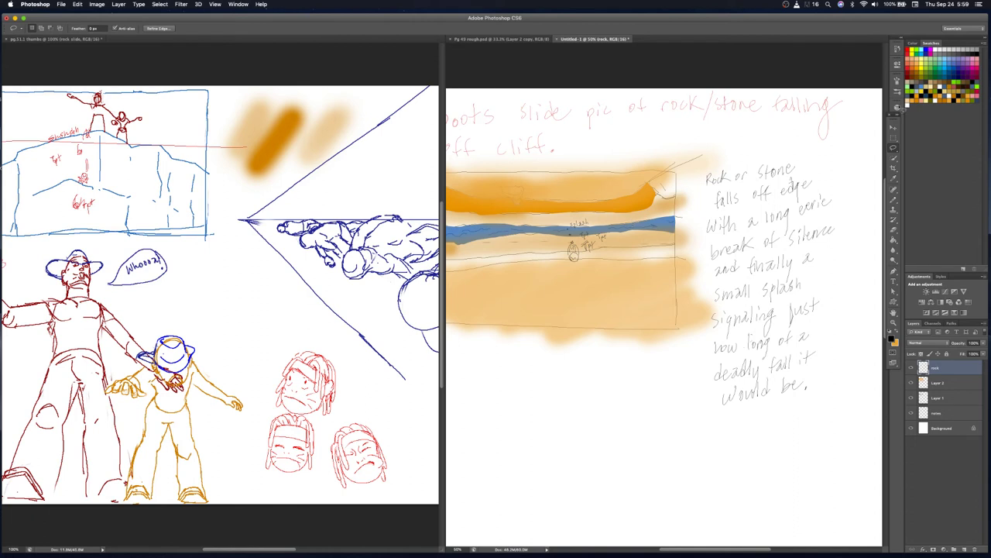
left_click(894, 199)
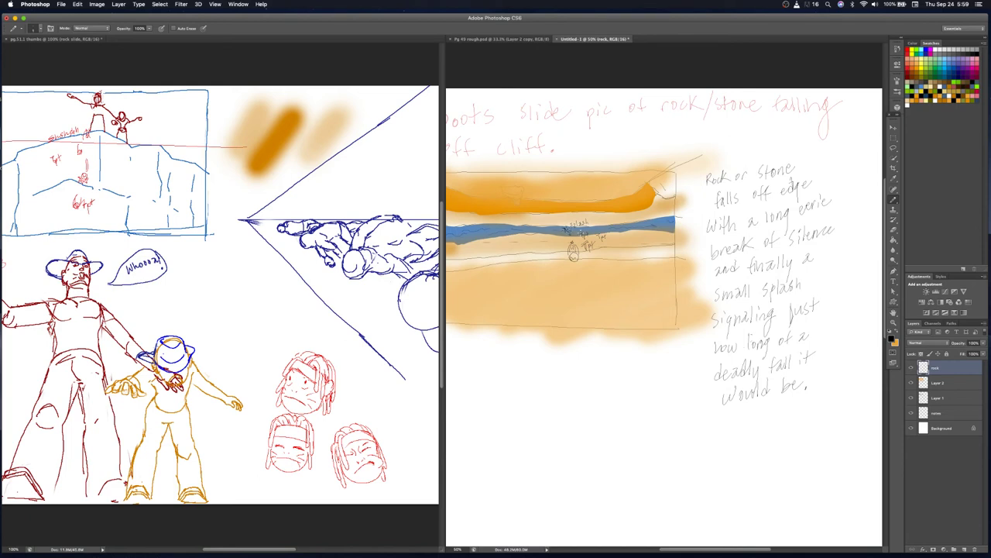
left_click_drag(686, 552, 676, 551)
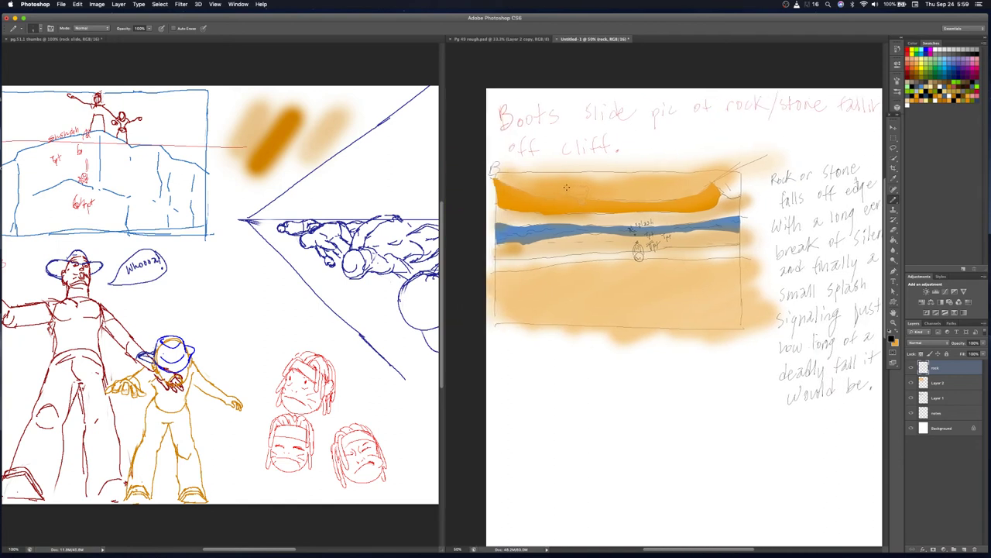
Pick orange, switch to a smaller soft Brush, and make Layer 2 the active layer
left_click(944, 90)
key("shift+b")
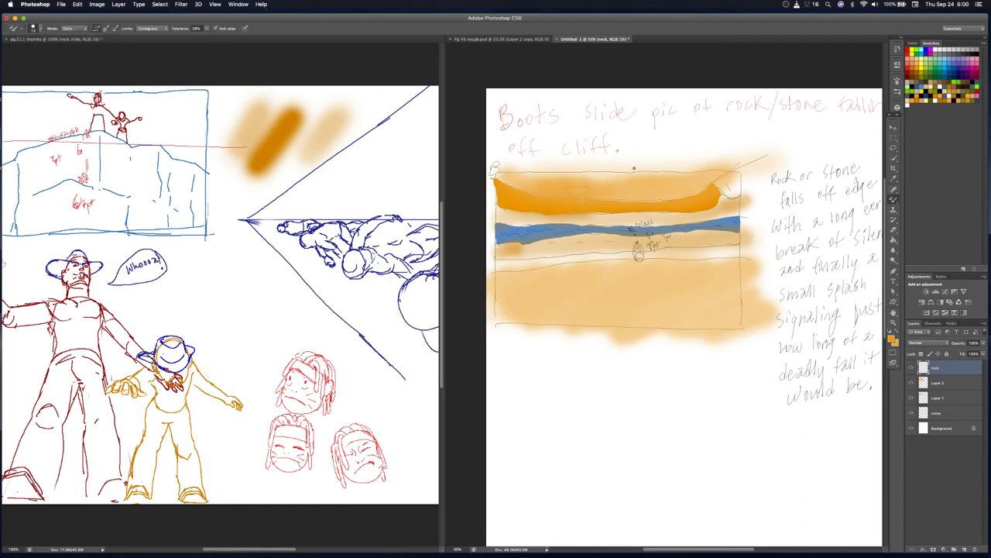
key("shift+b")
key("shift+b")
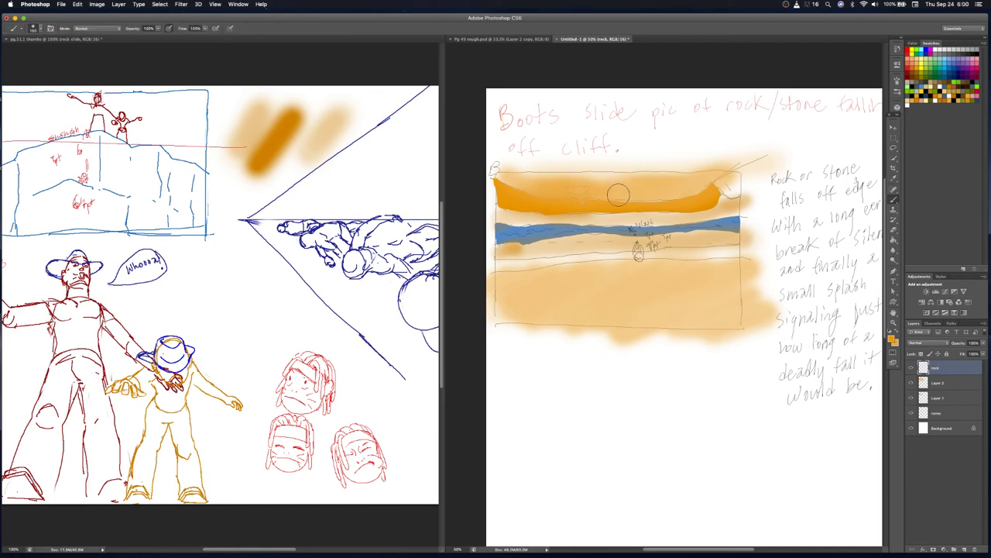
key("bracketleft")
key("bracketleft")
left_click(942, 384)
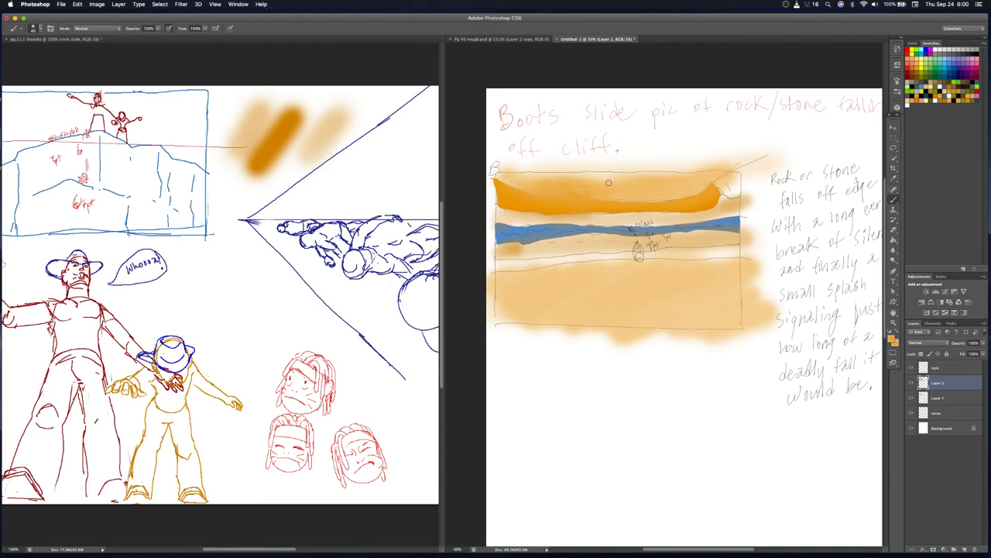
Add a new Layer 3 above Layer 2 and set its blend mode to Lighten
left_click(965, 549)
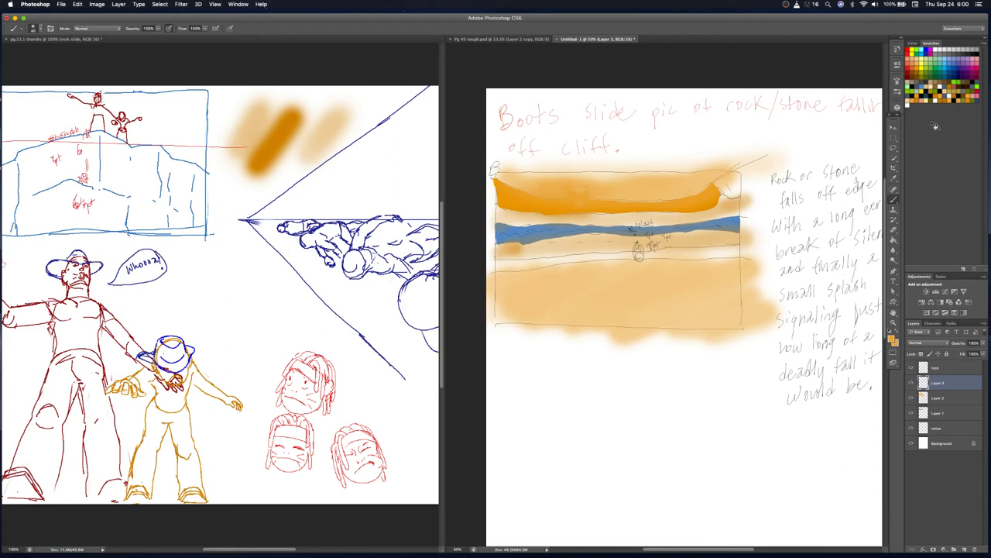
left_click(920, 342)
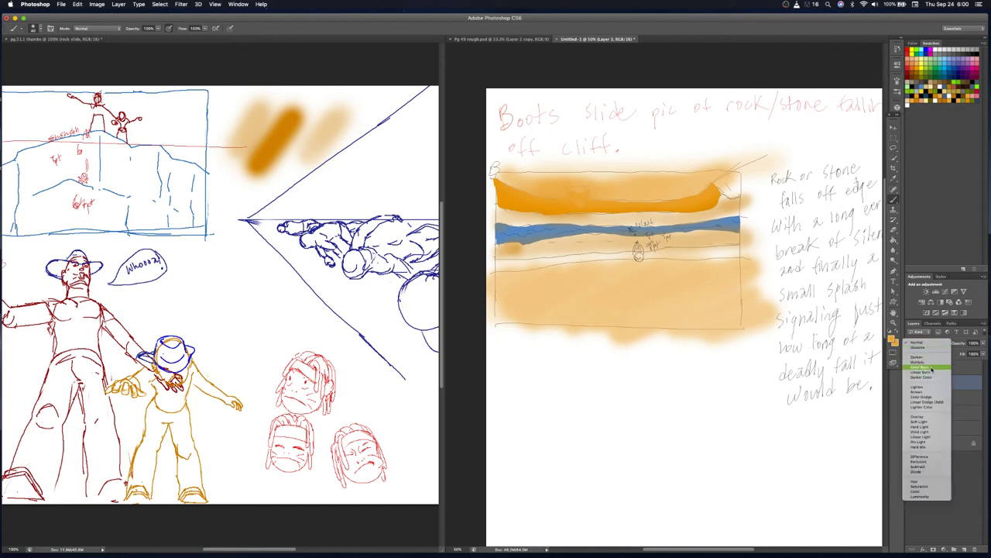
left_click(929, 371)
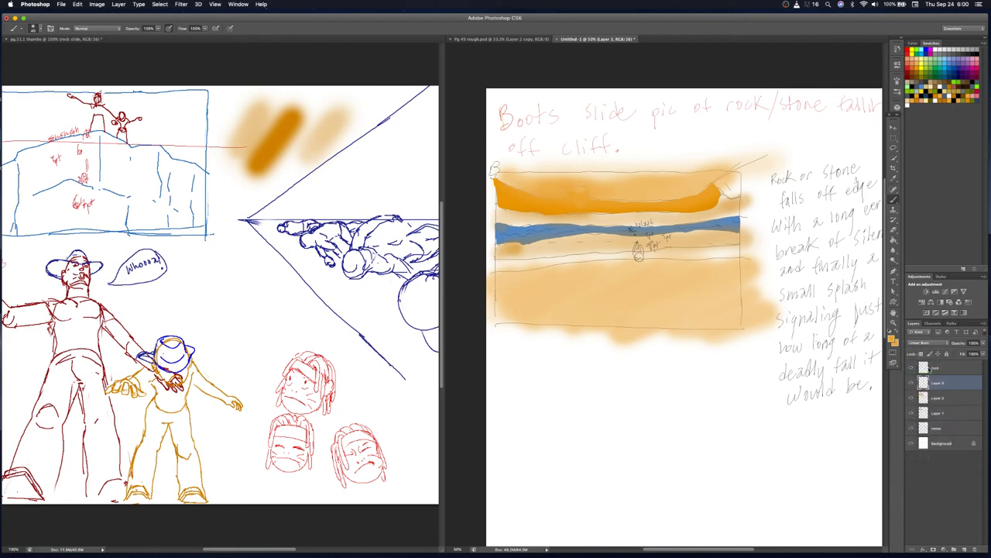
left_click_drag(570, 190, 587, 191)
left_click(945, 346)
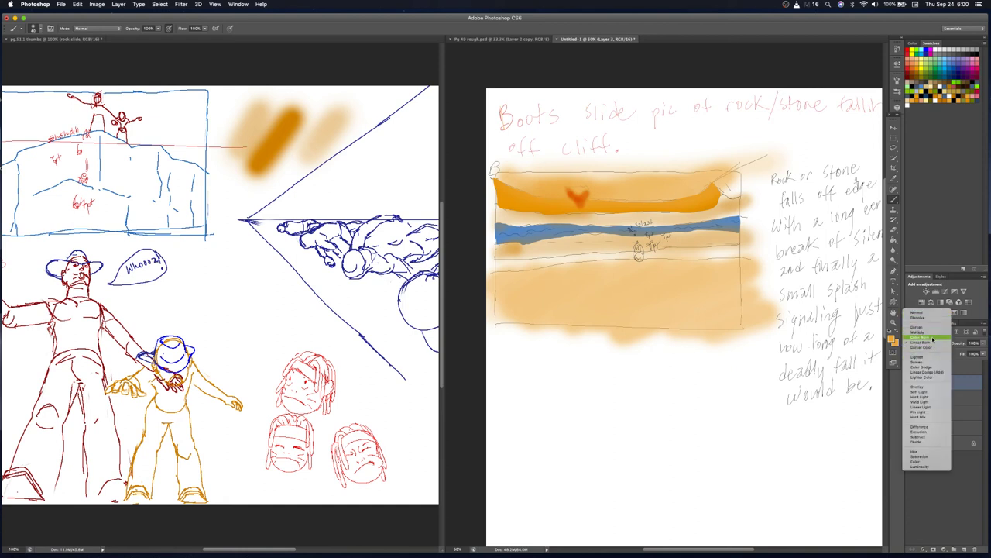
left_click(930, 343)
key("Down")
key("Down")
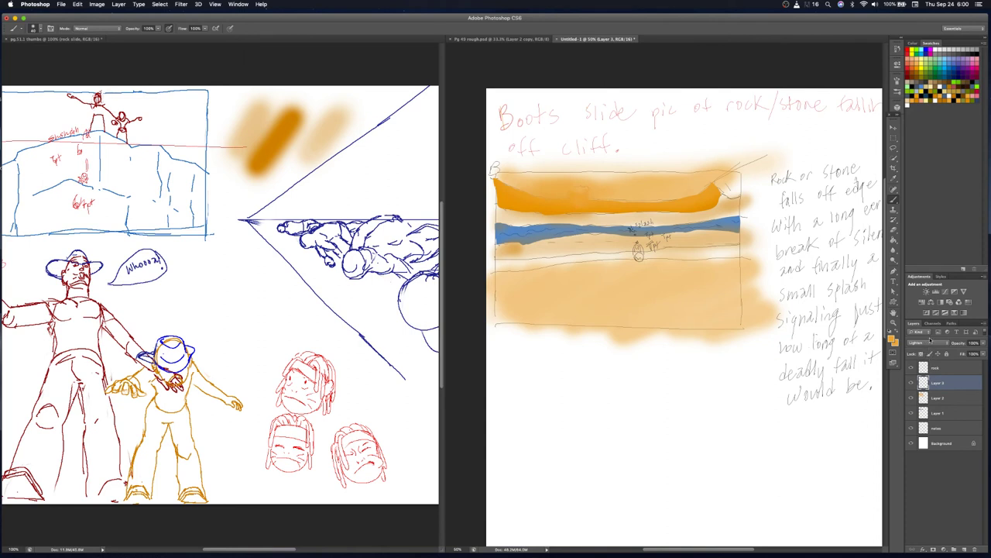
Choose a pale colour, lower the layer opacity to 41%, and paint a highlight on the orange band
left_click(921, 90)
left_click(944, 84)
left_click(982, 342)
left_click_drag(965, 353, 960, 353)
left_click(577, 191)
left_click_drag(579, 197, 576, 194)
Sample orange and lighter yellow-orange from the band, then return to the rock layer
left_click(574, 197, "alt")
left_click(914, 71)
key("alt+bracketright")
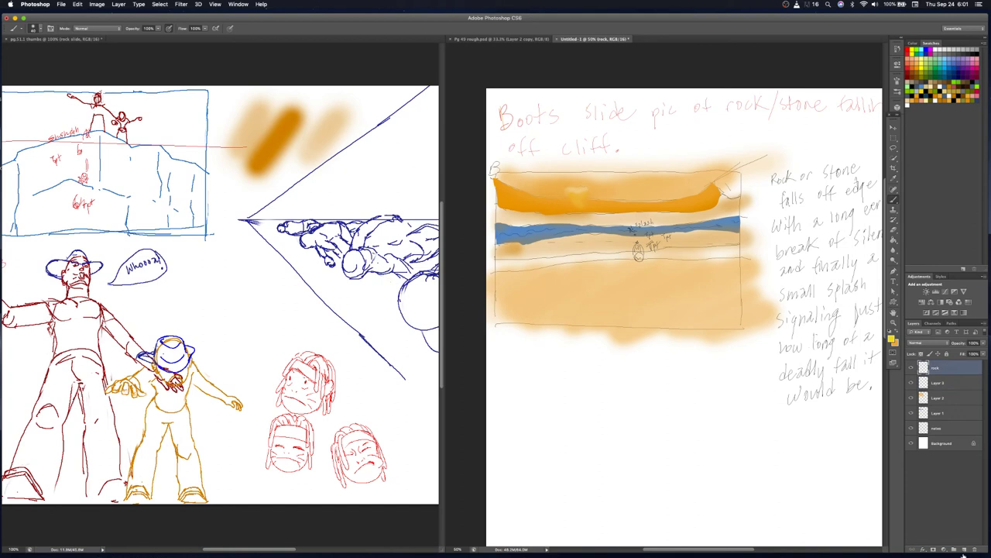
Add an empty Layer 4 above the rock layer and ready the Pencil tool with black
left_click(963, 549)
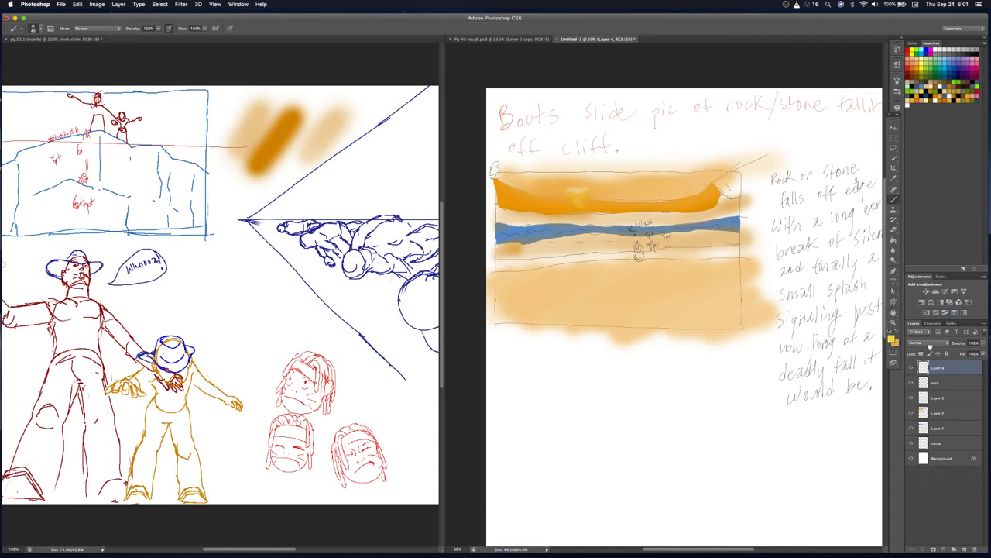
left_click(895, 208)
left_click(897, 202)
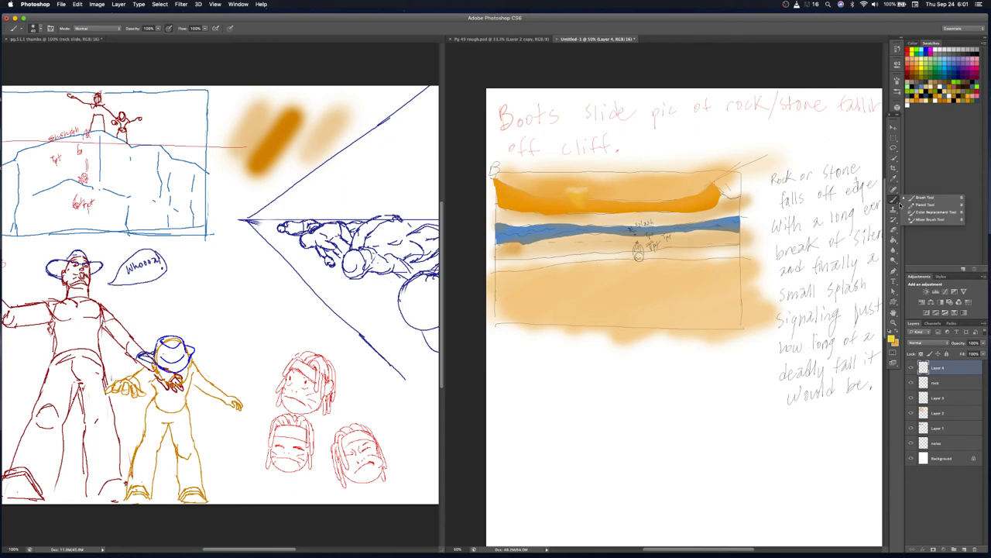
left_click(929, 205)
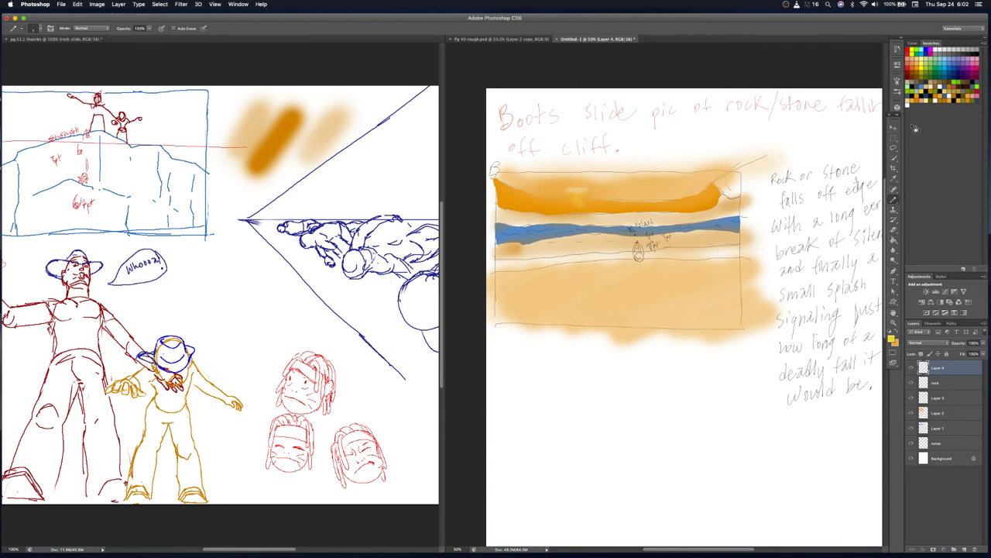
left_click(975, 52)
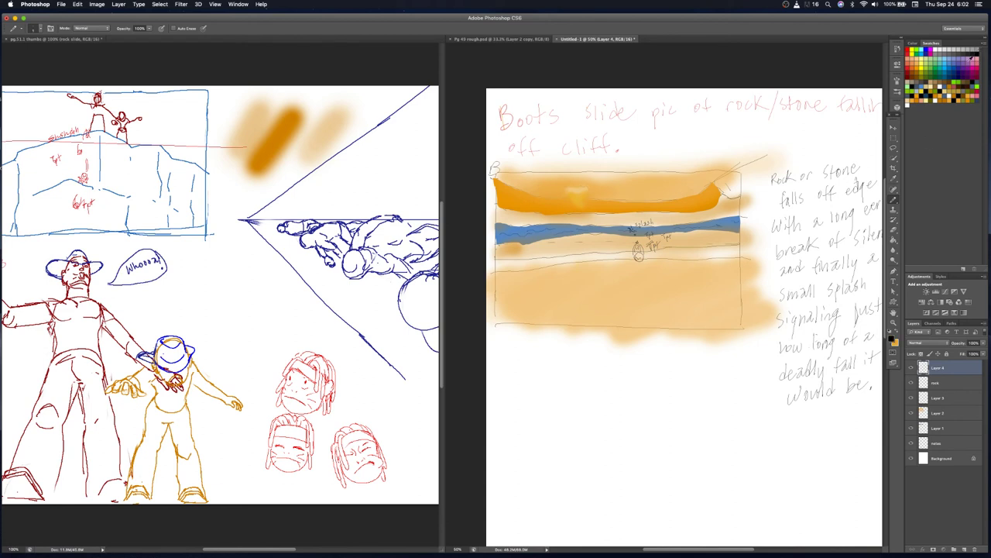
Rename Layer 4 to Botas
double_click(938, 368)
type("d")
key("Return")
Pencil-sketch the leg outline and boot top in the panel's foreground
left_click_drag(580, 237, 594, 236)
left_click_drag(579, 264, 594, 261)
left_click_drag(572, 267, 562, 323)
left_click_drag(595, 263, 613, 337)
left_click_drag(585, 288, 584, 272)
Add small detail marks at the top of the first leg
left_click_drag(578, 248, 573, 275)
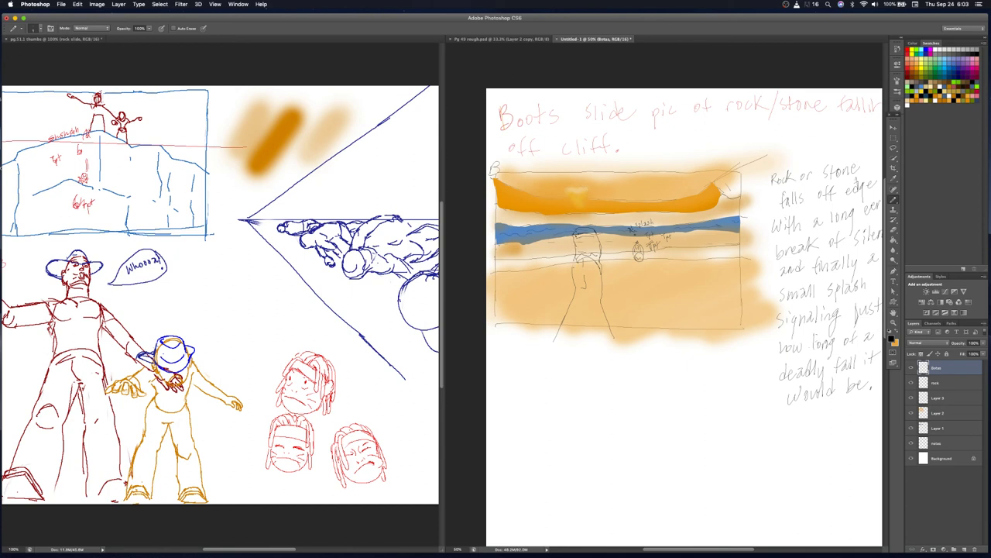
left_click_drag(575, 249, 573, 269)
left_click_drag(600, 262, 601, 275)
Sketch the second boot's outline beside the first leg
mouse_move(614, 284)
left_mouse_down()
mouse_move(617, 262)
mouse_move(632, 272)
left_mouse_up()
key("ctrl+z")
key("ctrl+z")
key("ctrl+z")
key("ctrl+z")
left_click_drag(614, 267, 615, 283)
mouse_move(629, 269)
left_mouse_down()
mouse_move(637, 294)
mouse_move(617, 297)
left_mouse_up()
mouse_move(616, 265)
left_mouse_down()
mouse_move(627, 268)
mouse_move(616, 301)
left_mouse_up()
mouse_move(625, 266)
left_mouse_down()
mouse_move(638, 301)
mouse_move(622, 305)
mouse_move(638, 302)
mouse_move(643, 330)
left_mouse_up()
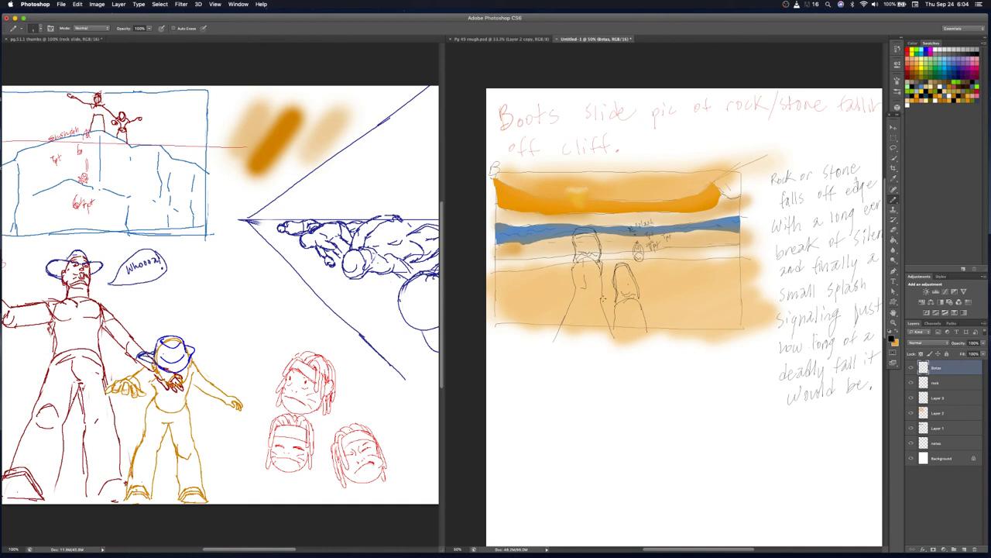
Shade the right boot and write the word 'slide' beside the boots
mouse_move(615, 286)
left_mouse_down()
mouse_move(617, 298)
mouse_move(637, 299)
left_mouse_up()
left_click_drag(617, 283, 620, 301)
left_click_drag(640, 296, 636, 294)
mouse_move(537, 292)
left_mouse_down()
mouse_move(534, 302)
mouse_move(601, 266)
left_mouse_up()
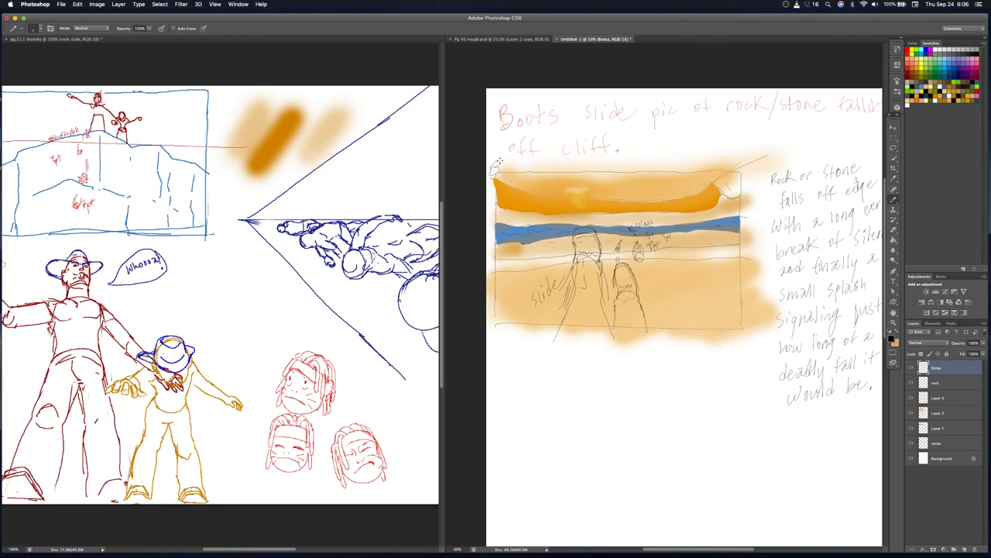
Redraw the small scribbled mark at the panel frame's top-left corner
left_click_drag(498, 169, 507, 171)
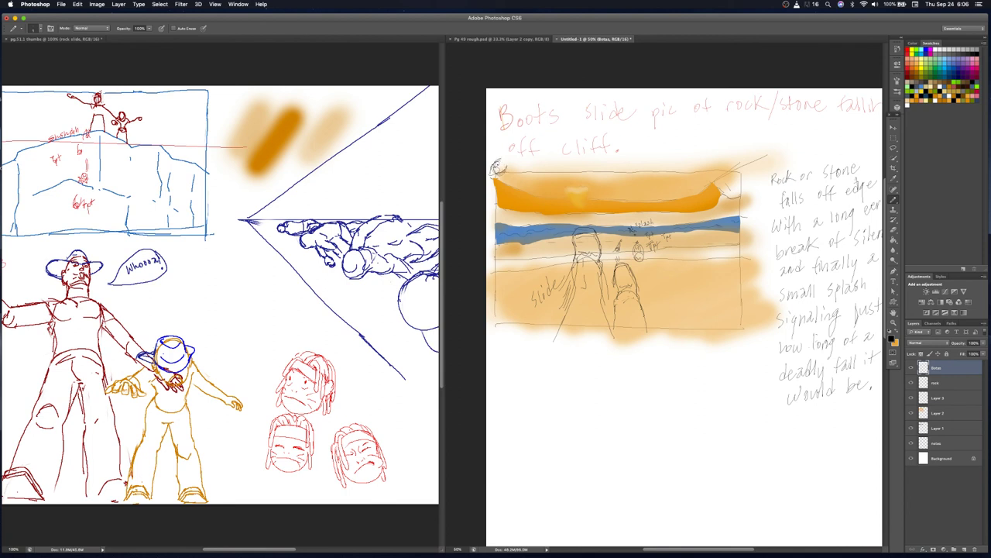